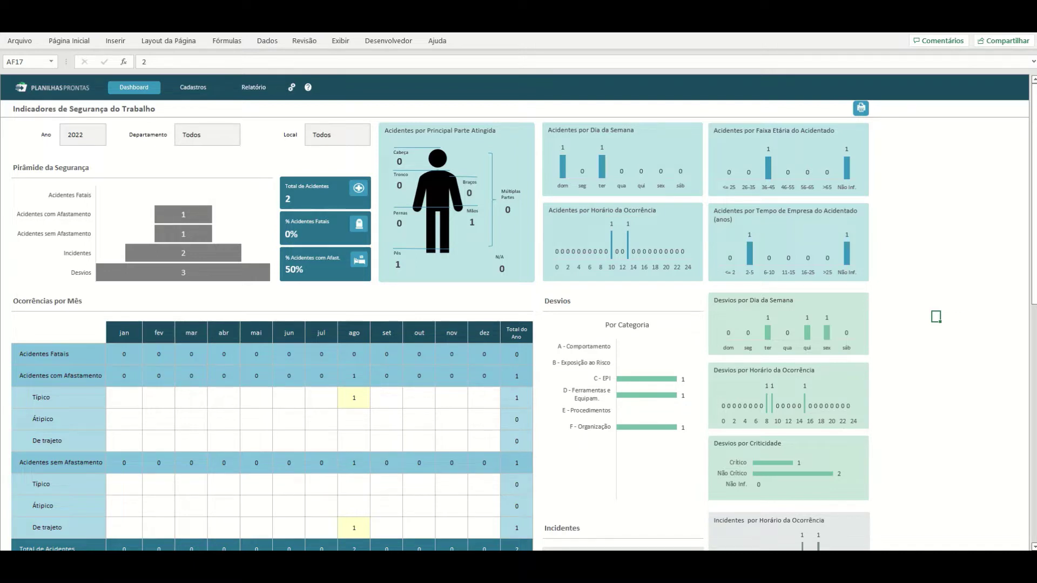
Leave the dashboard for the Cadastros section and review the Departamentos and Locais registers
{"action": "left_click", "coordinate": [898, 362]}
{"action": "key", "text": "ctrl+Home"}
{"action": "left_click", "coordinate": [748, 187]}
{"action": "left_click", "coordinate": [198, 92]}
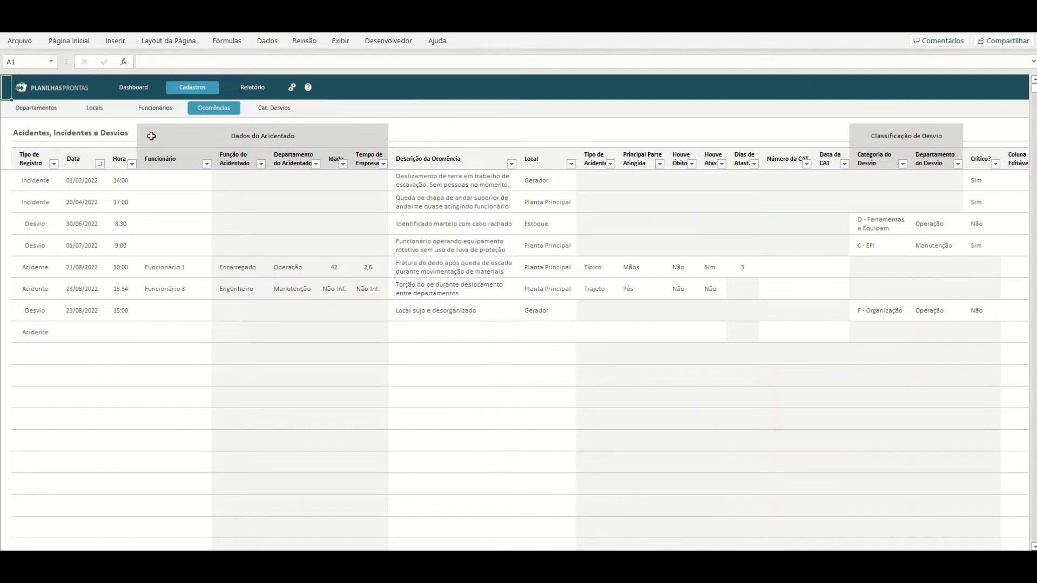
{"action": "left_click", "coordinate": [49, 110]}
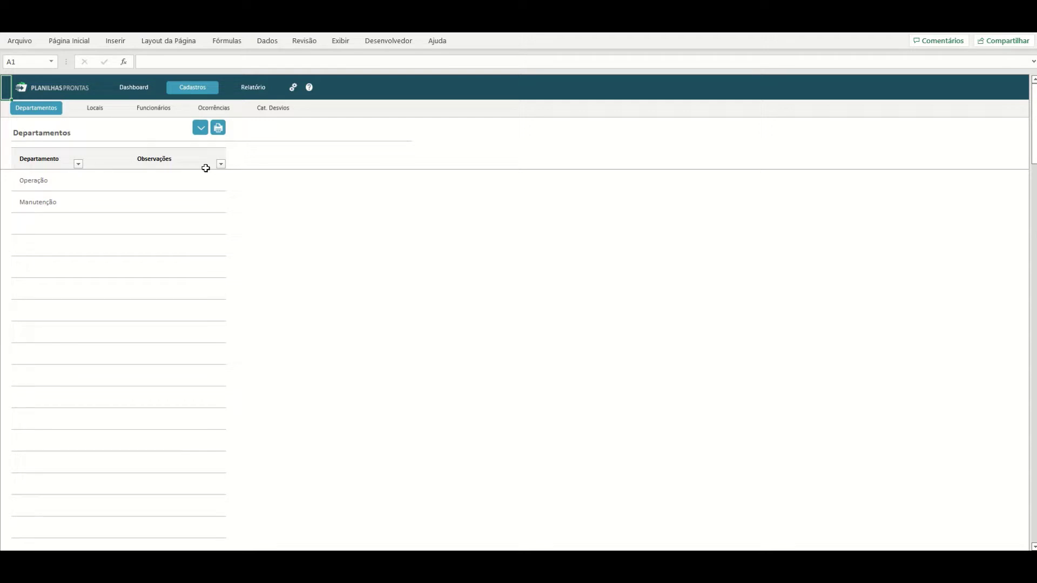
{"action": "left_click", "coordinate": [98, 110]}
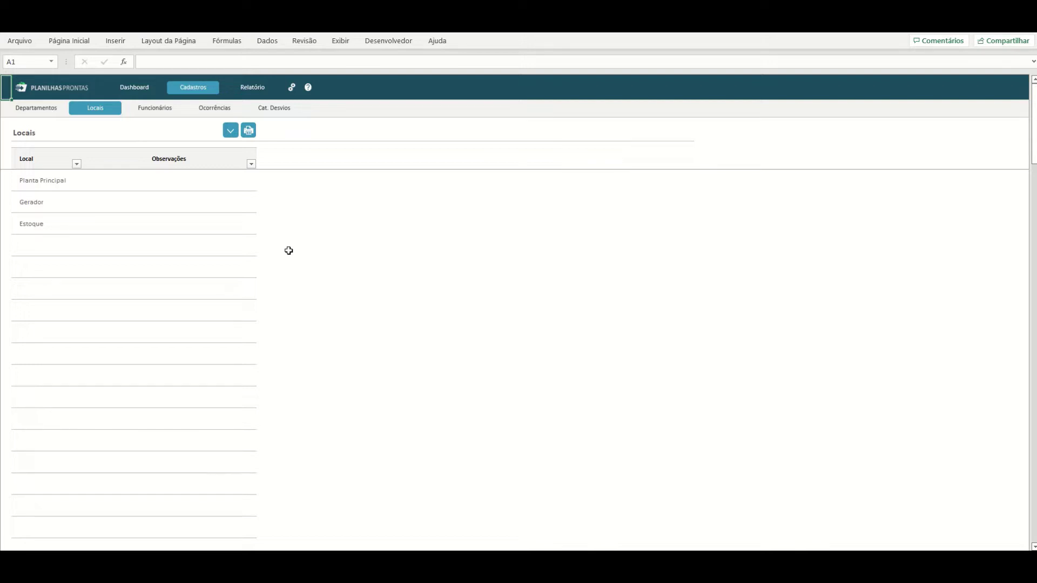
Examine the Funcionários register, including the third employee's Departamento field and the renamable Coluna Editável header
{"action": "left_click", "coordinate": [155, 108]}
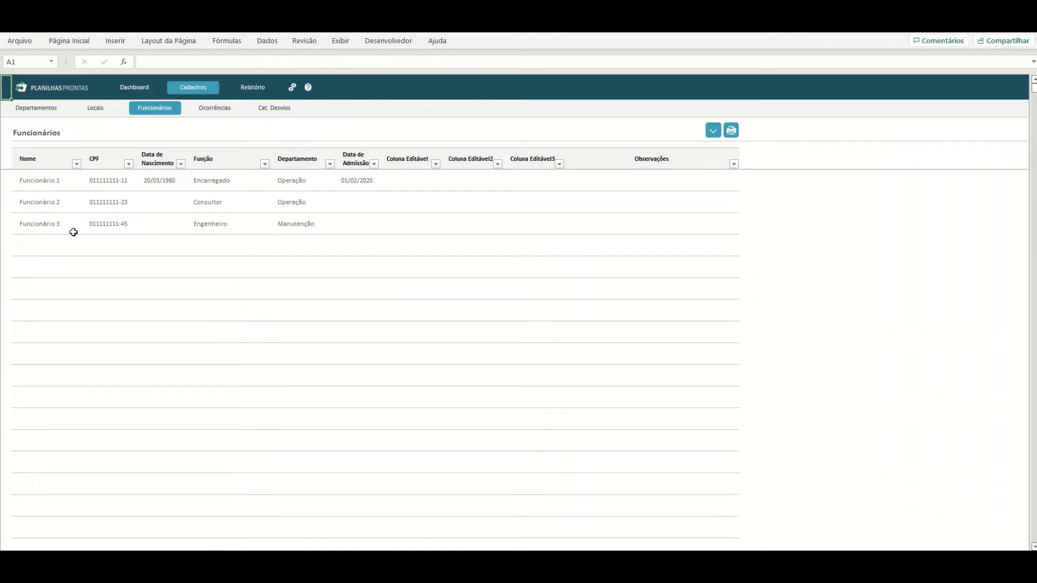
{"action": "left_click", "coordinate": [299, 226]}
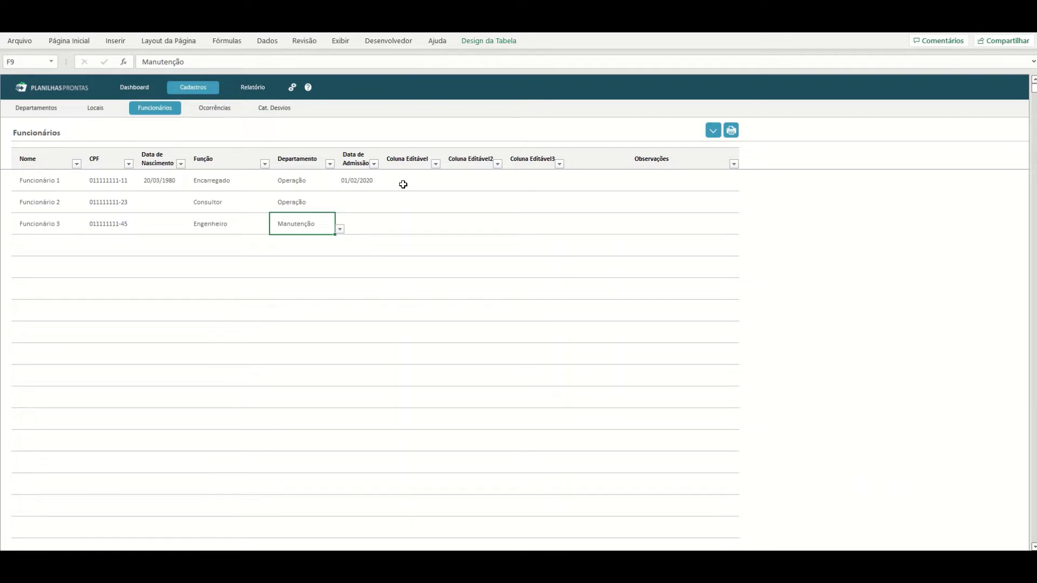
{"action": "left_click", "coordinate": [405, 160]}
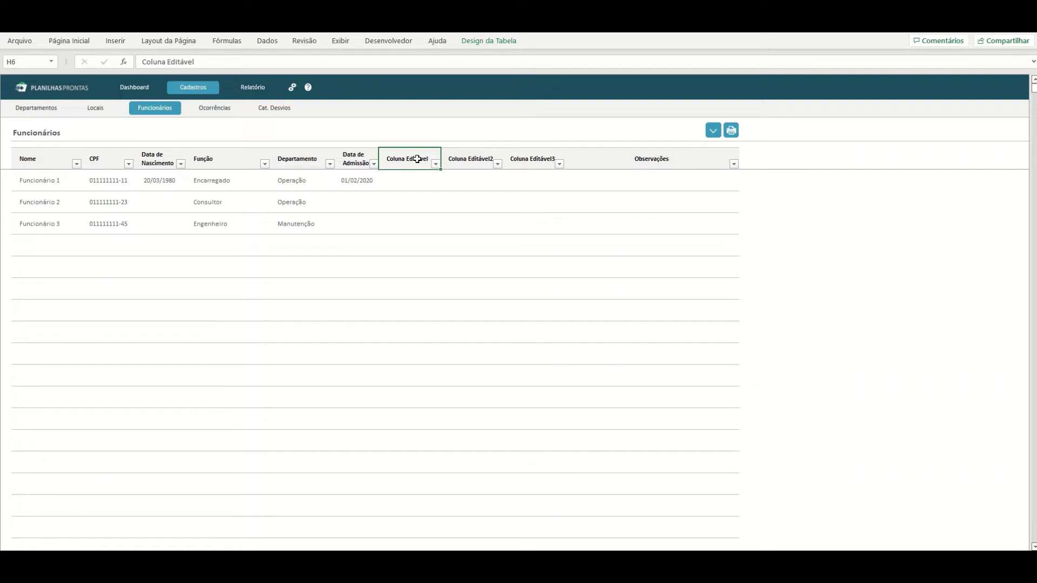
{"action": "double_click", "coordinate": [416, 159]}
{"action": "key", "text": "Home"}
{"action": "key", "text": "shift+End"}
{"action": "key", "text": "Return"}
{"action": "left_click", "coordinate": [421, 223]}
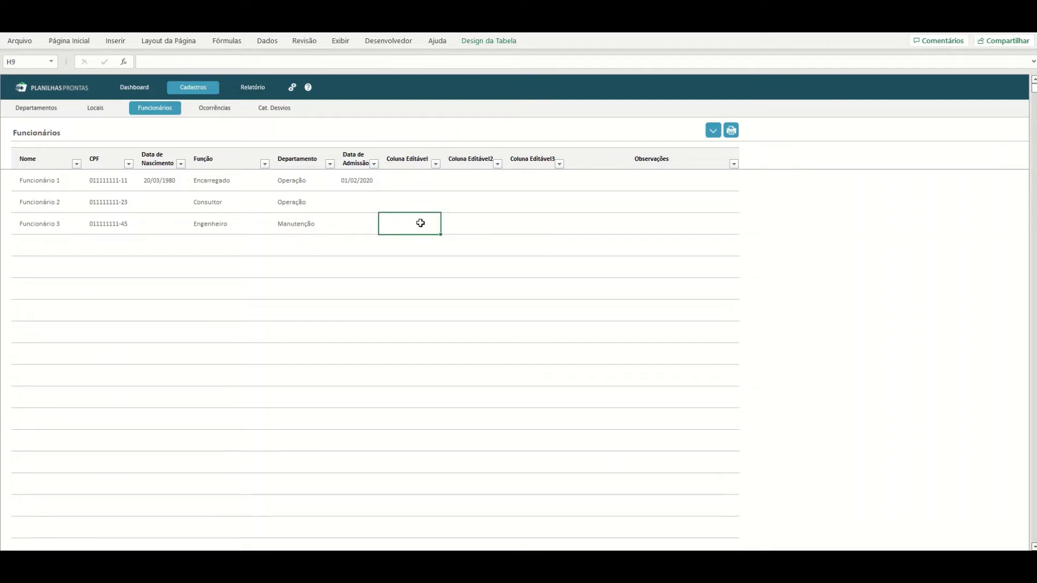
In the Ocorrências register, switch the last record's Tipo de Registro to Incidente and back to Acidente
{"action": "left_click", "coordinate": [215, 108]}
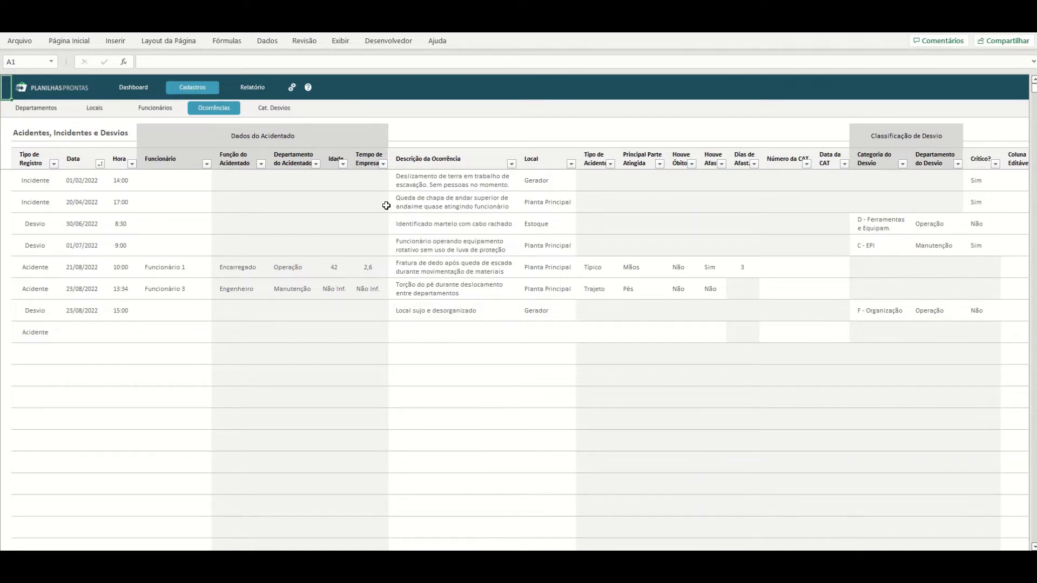
{"action": "left_click", "coordinate": [50, 335]}
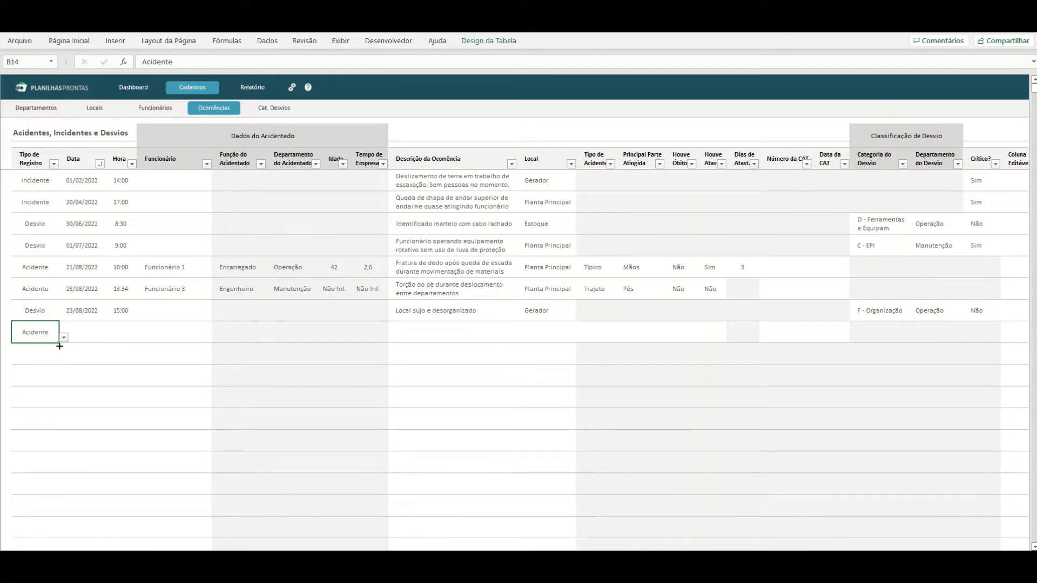
{"action": "left_click", "coordinate": [63, 337]}
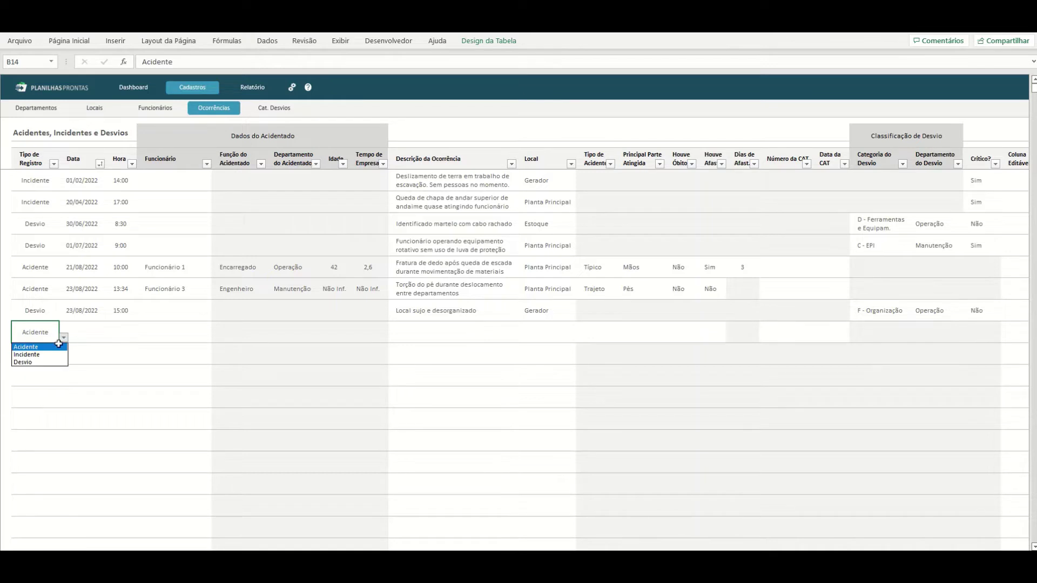
{"action": "left_click", "coordinate": [53, 351]}
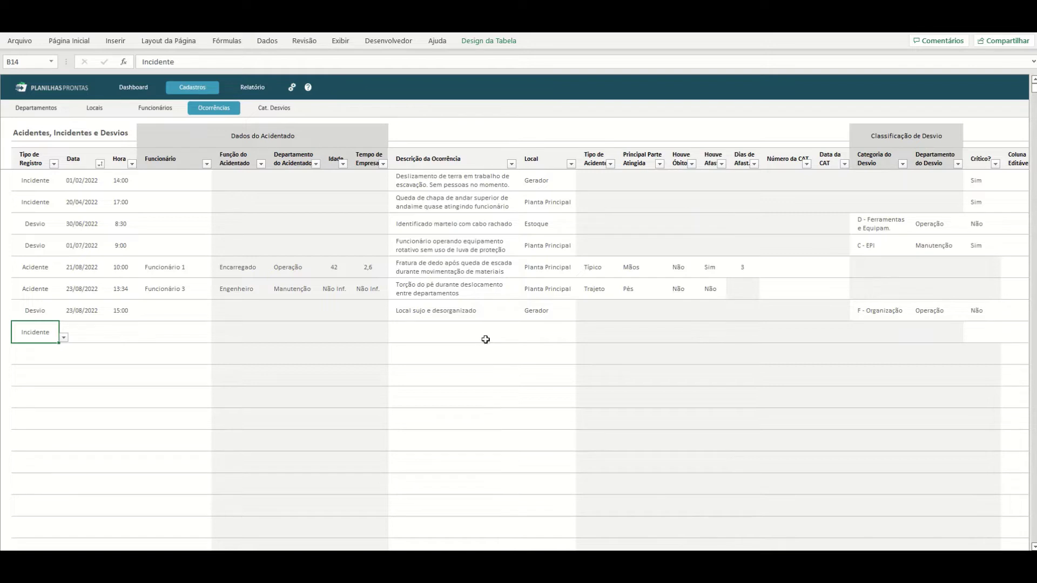
{"action": "left_click", "coordinate": [63, 338]}
{"action": "left_click", "coordinate": [33, 346]}
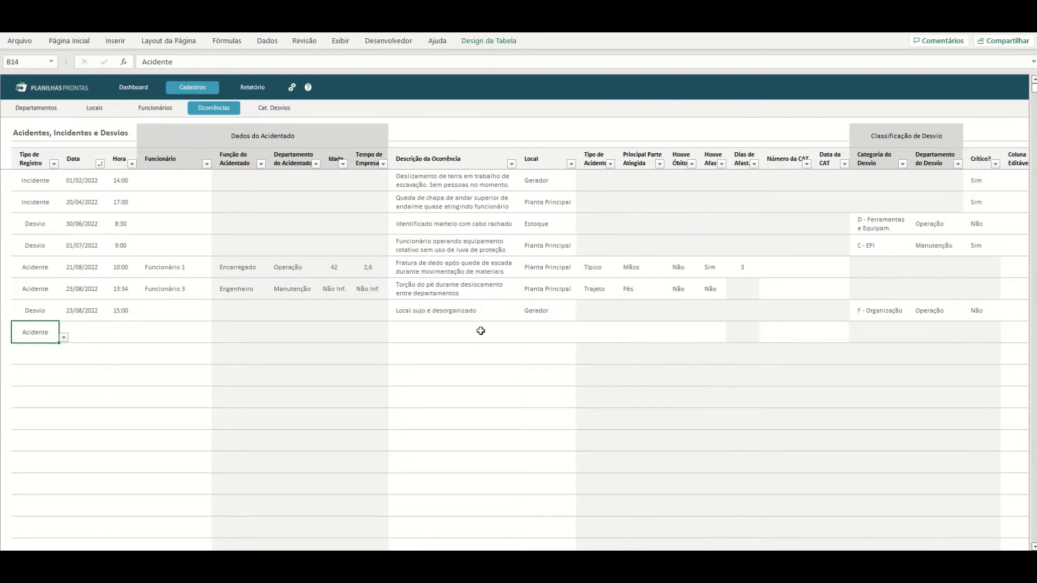
Examine the accident fields enabled in the last Ocorrências record, from Tipo de Acidente to Houve Afastamento
{"action": "left_click", "coordinate": [595, 329]}
{"action": "left_click", "coordinate": [645, 332]}
{"action": "left_click", "coordinate": [683, 332]}
{"action": "left_click", "coordinate": [713, 332]}
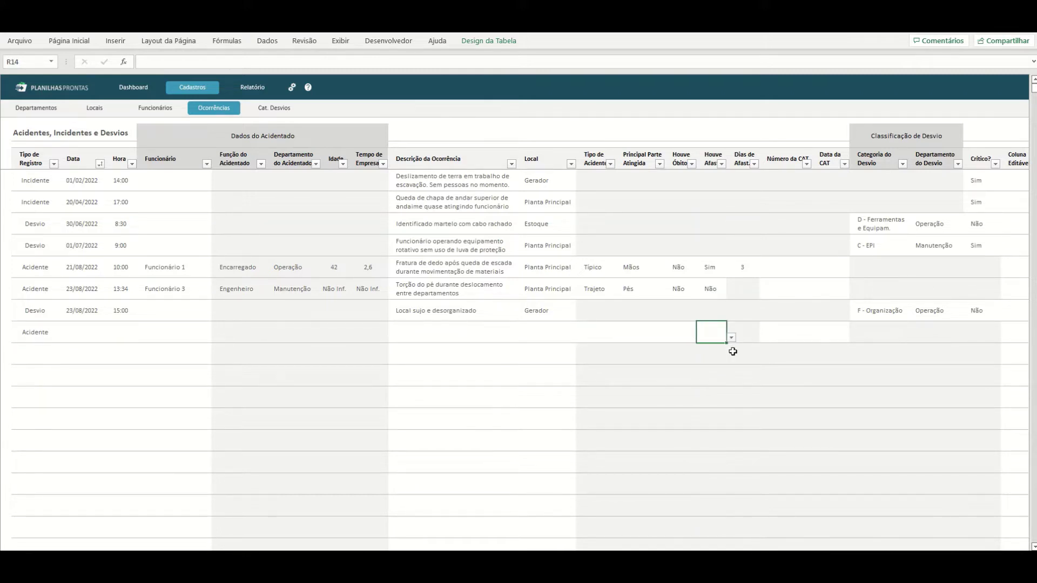
{"action": "left_click", "coordinate": [41, 331]}
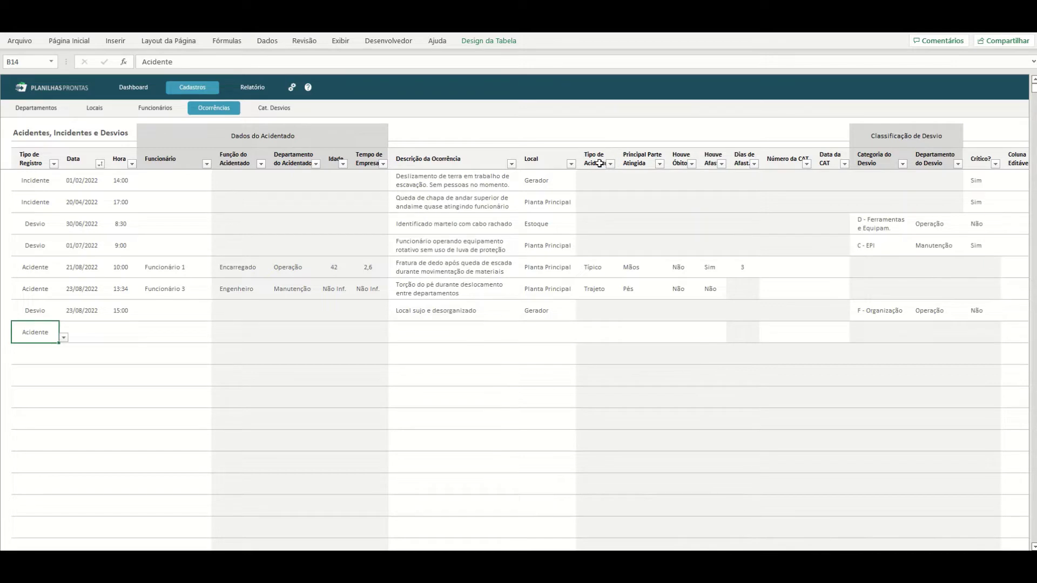
{"action": "left_click", "coordinate": [593, 333]}
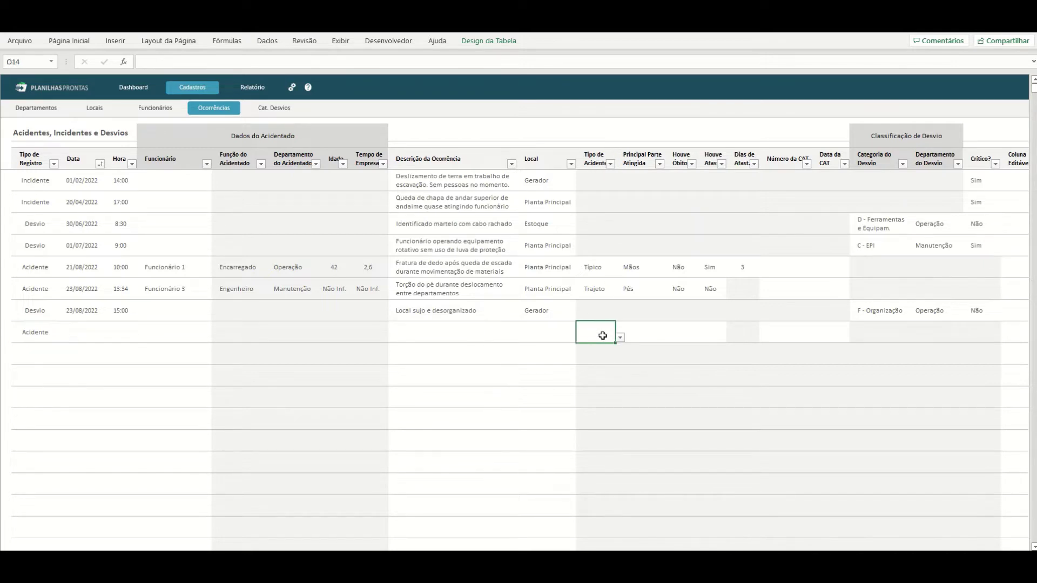
{"action": "left_click", "coordinate": [34, 332]}
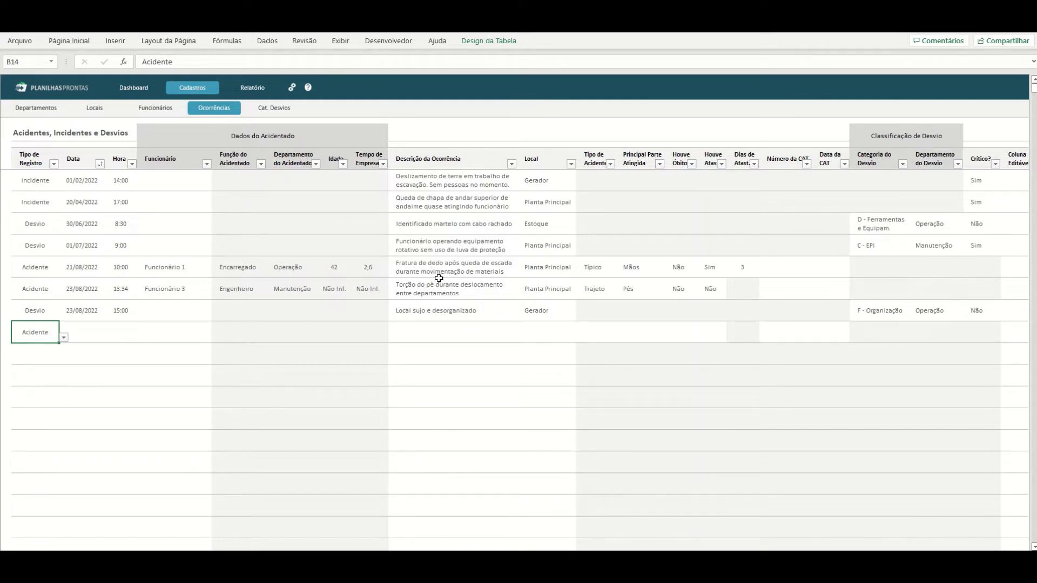
Check the selectable options for Local in the first record and Tipo de Acidente in the 23/08/2022 accident
{"action": "left_click", "coordinate": [543, 181]}
{"action": "left_click", "coordinate": [581, 186]}
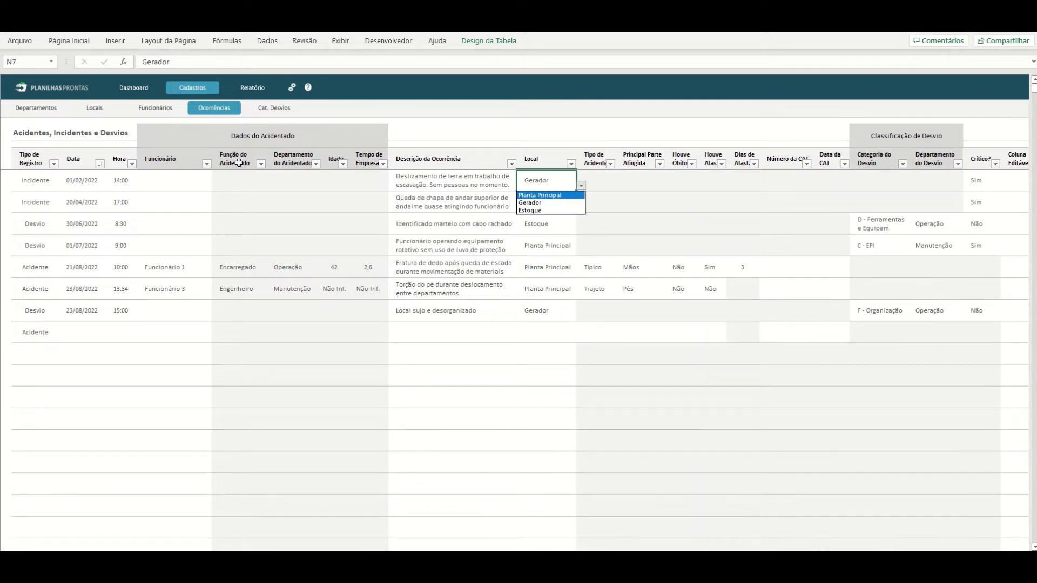
{"action": "left_click", "coordinate": [540, 238]}
{"action": "left_click", "coordinate": [593, 274]}
{"action": "left_click", "coordinate": [594, 283]}
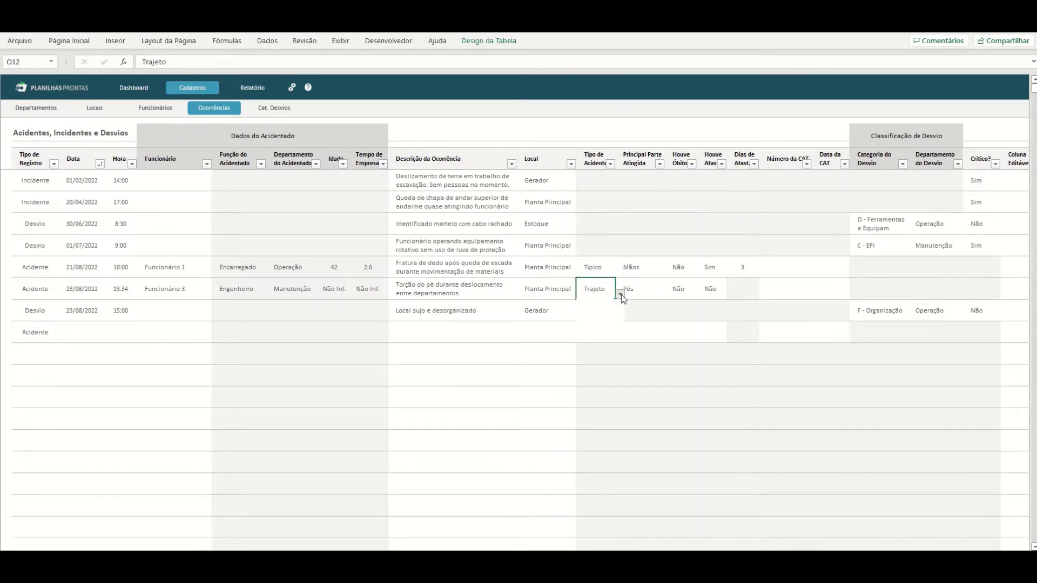
{"action": "left_click", "coordinate": [620, 294]}
{"action": "left_click", "coordinate": [643, 297]}
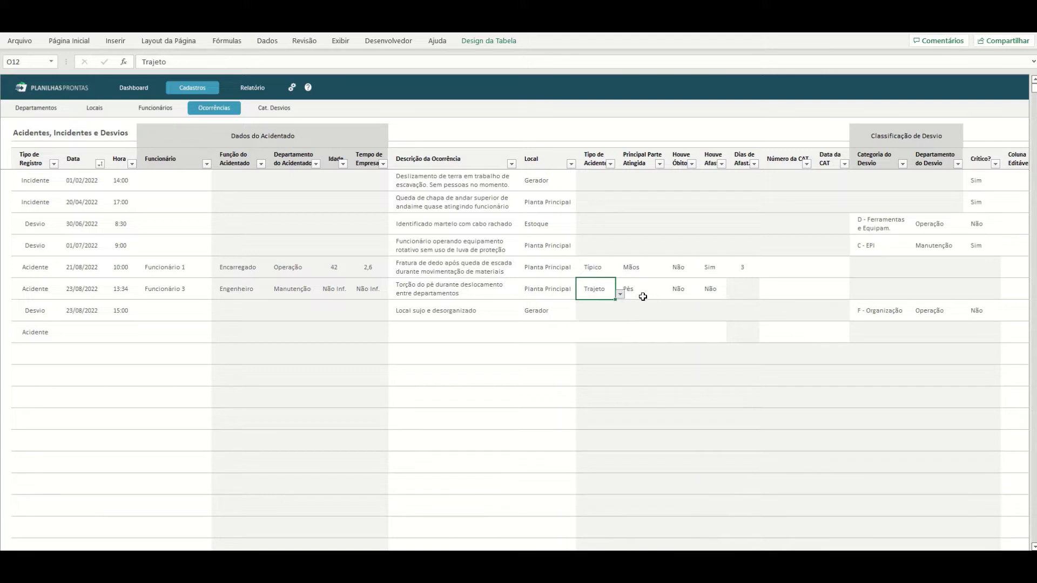
Inspect the existing accidents' Principal Parte Atingida, Houve Óbito, Houve Afastamento and Número da CAT fields
{"action": "left_click", "coordinate": [650, 290]}
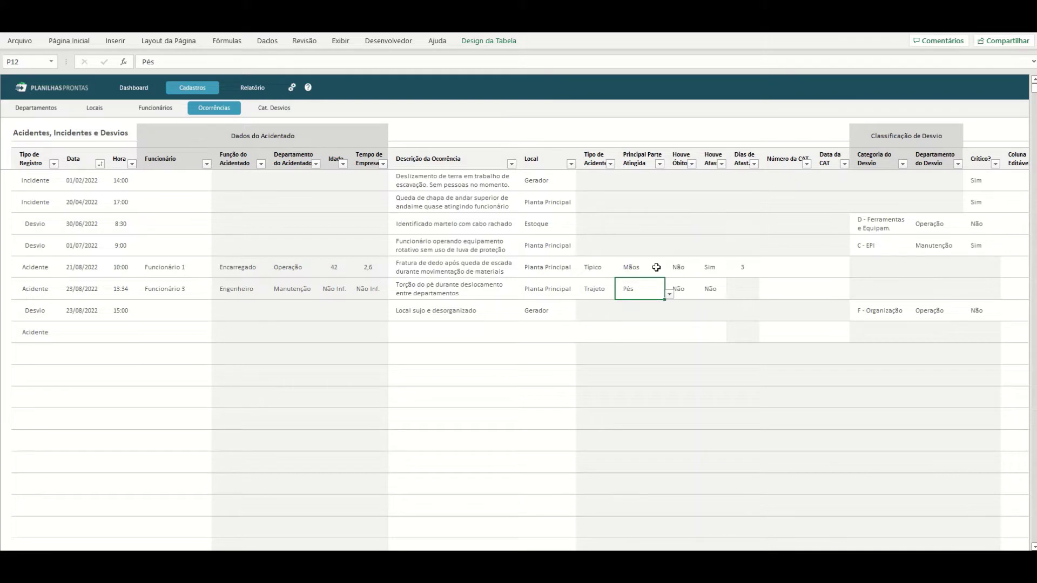
{"action": "left_click", "coordinate": [677, 267]}
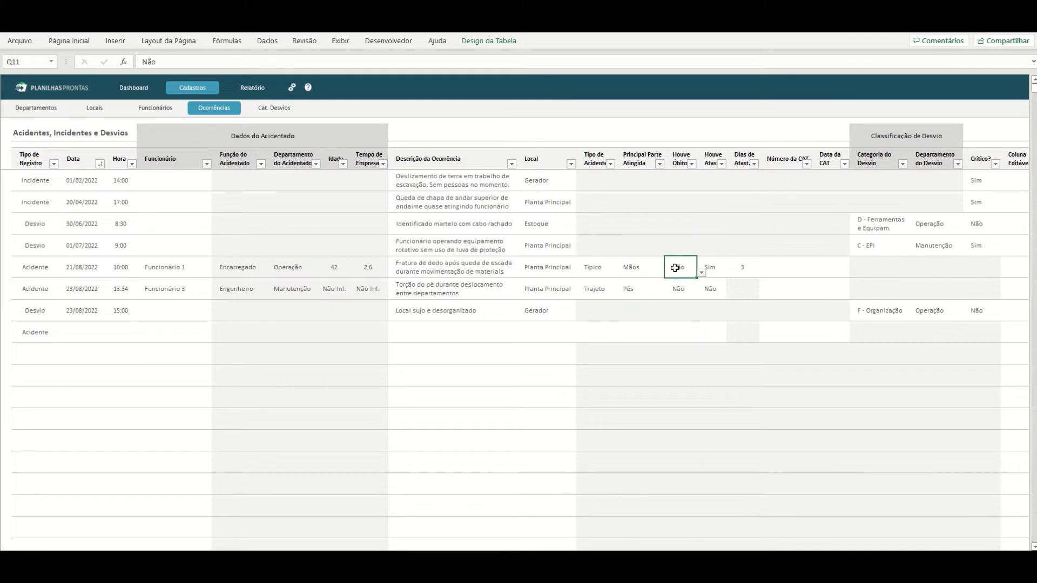
{"action": "left_click", "coordinate": [711, 267]}
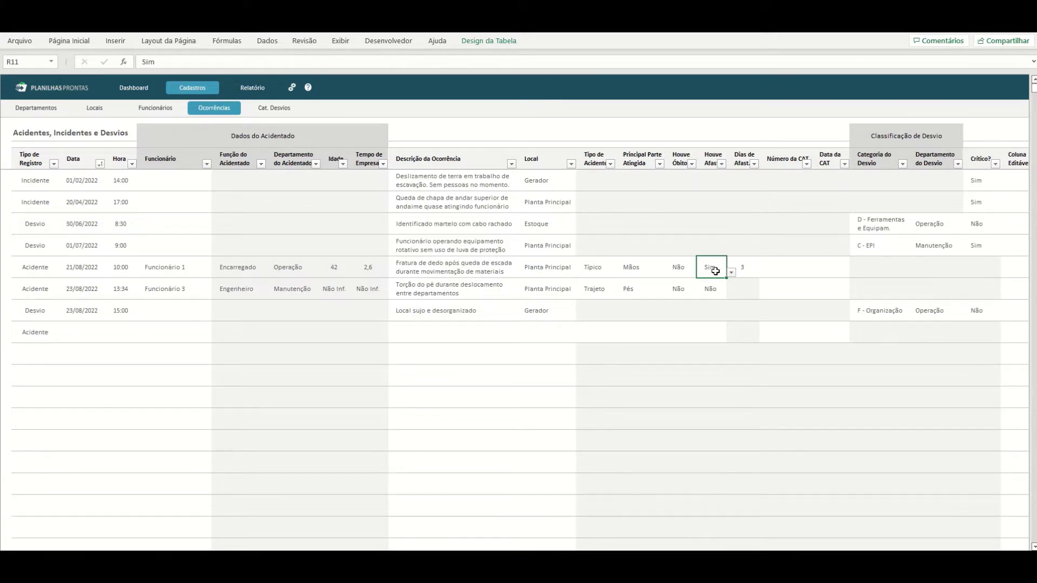
{"action": "left_click", "coordinate": [783, 272]}
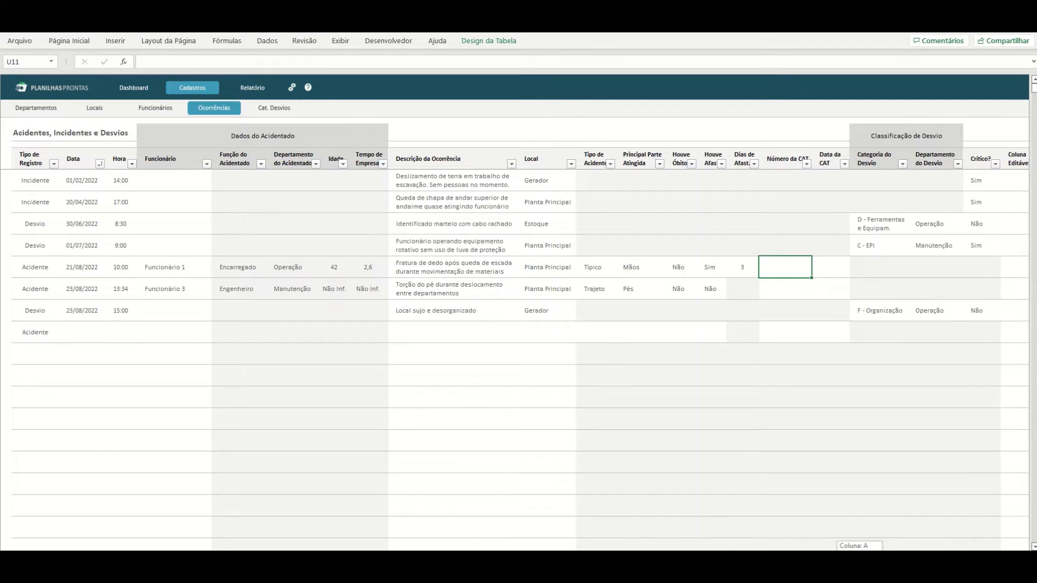
Check the Categoria do Desvio and Departamento do Desvio options for the 30/06/2022 deviation record
{"action": "scroll", "coordinate": [852, 479], "scroll_direction": "right", "scroll_amount": 6}
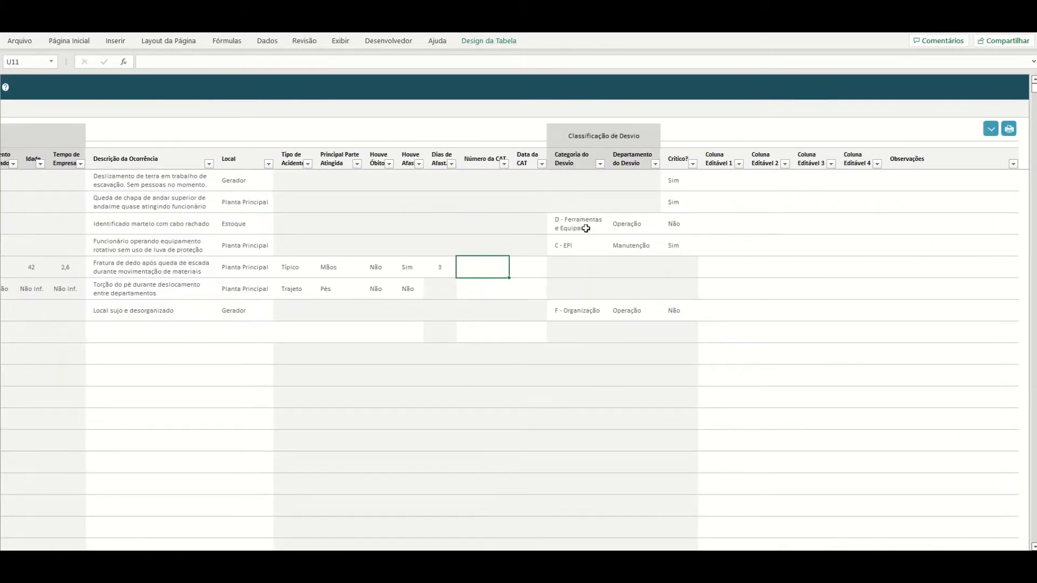
{"action": "left_click", "coordinate": [586, 228]}
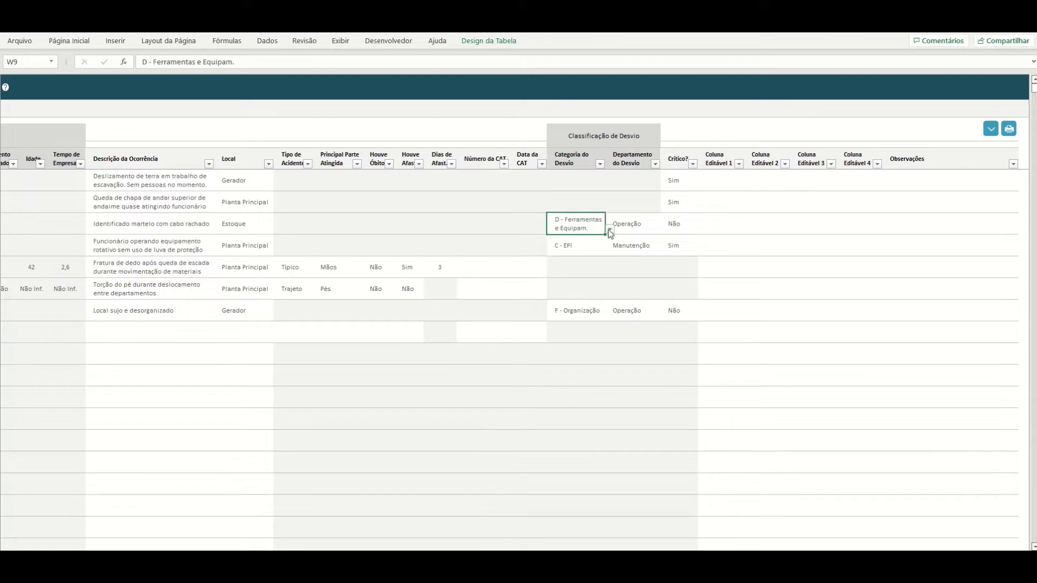
{"action": "left_click", "coordinate": [609, 229]}
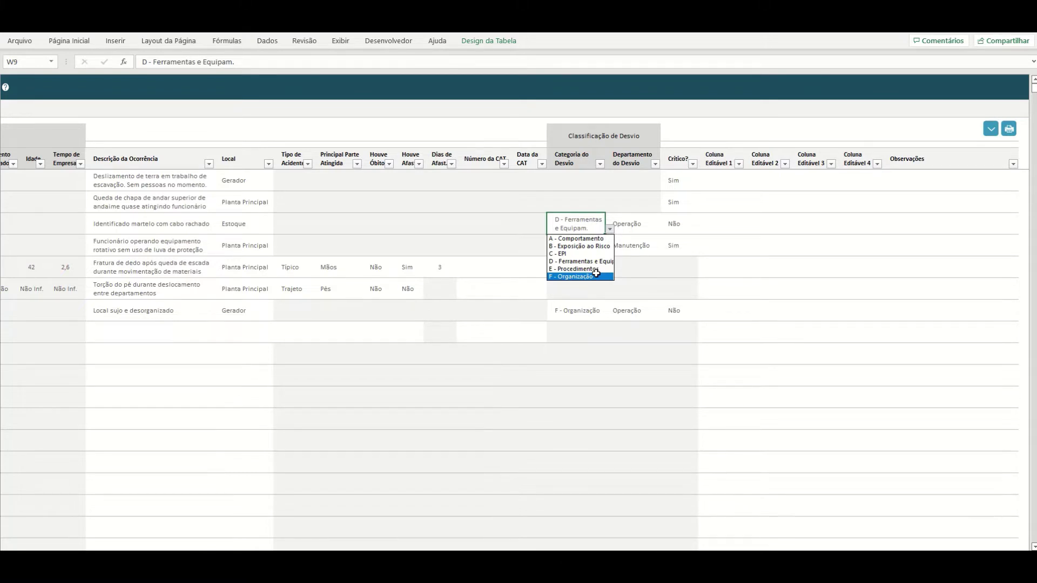
{"action": "left_click", "coordinate": [641, 223]}
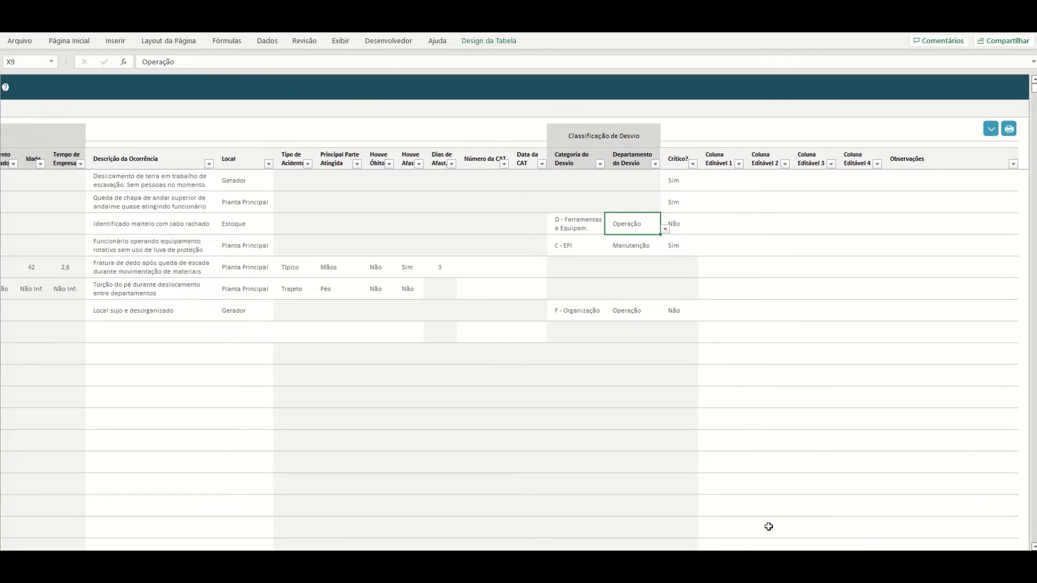
{"action": "scroll", "coordinate": [766, 527], "scroll_direction": "left", "scroll_amount": 3}
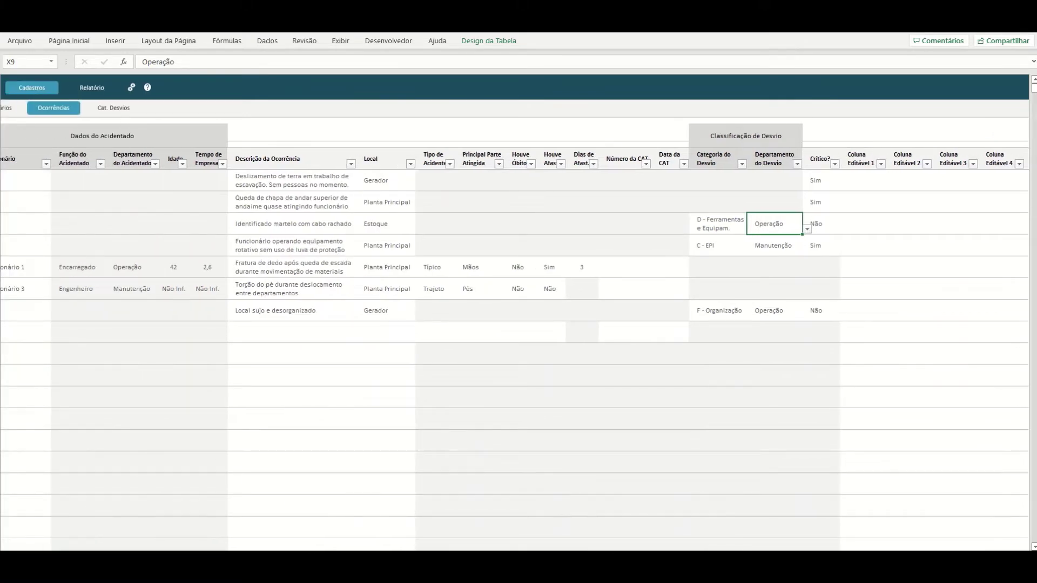
{"action": "scroll", "coordinate": [157, 215], "scroll_direction": "left", "scroll_amount": 3}
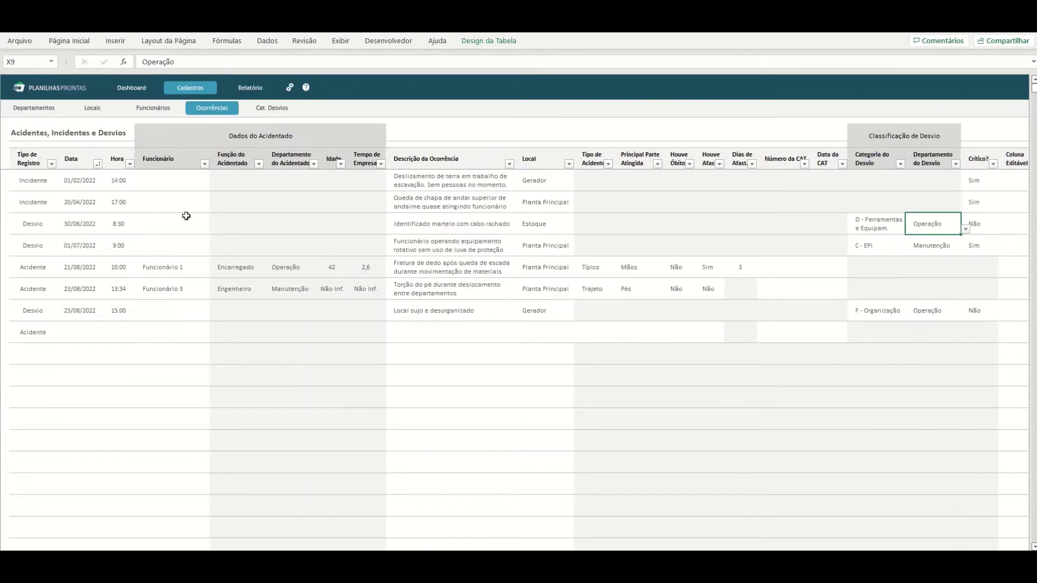
{"action": "left_click", "coordinate": [970, 229]}
{"action": "left_click", "coordinate": [926, 228]}
{"action": "left_click", "coordinate": [965, 229]}
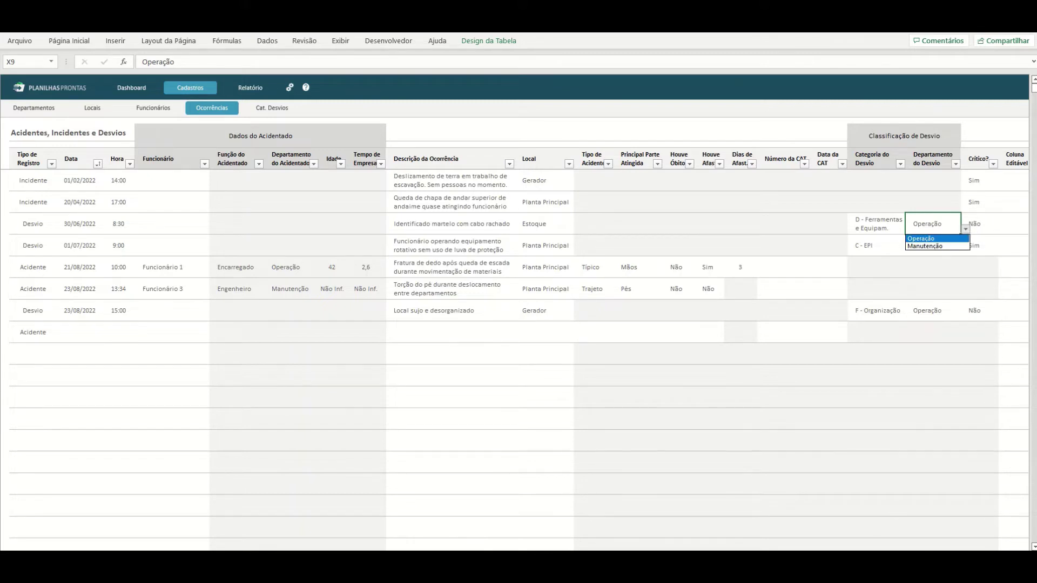
{"action": "key", "text": "Escape"}
Review the last Ocorrências columns and the Categorias de Desvios register, and return to the Dashboard
{"action": "scroll", "coordinate": [683, 184], "scroll_direction": "right", "scroll_amount": 5}
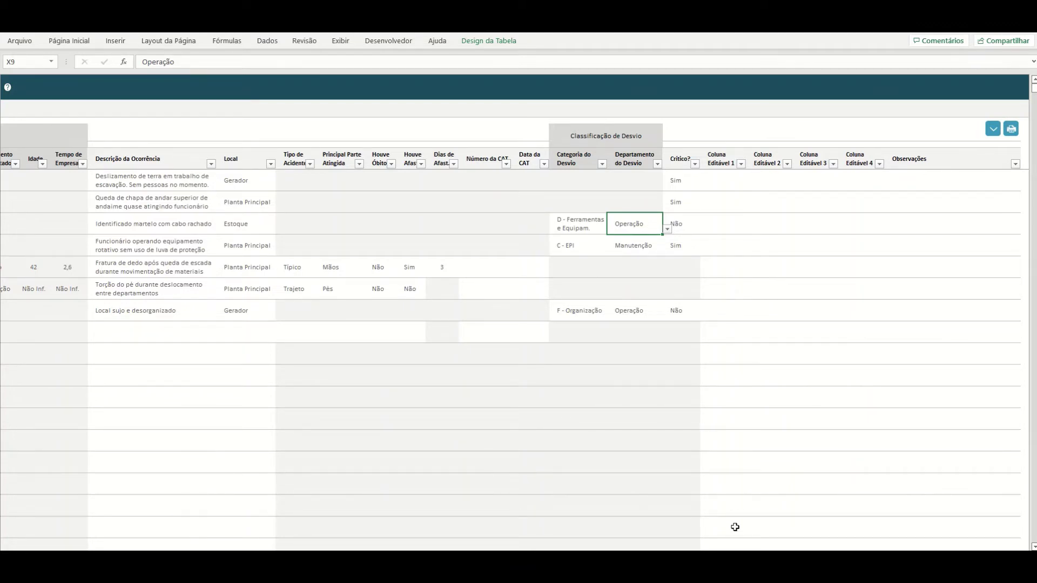
{"action": "scroll", "coordinate": [293, 143], "scroll_direction": "left", "scroll_amount": 10}
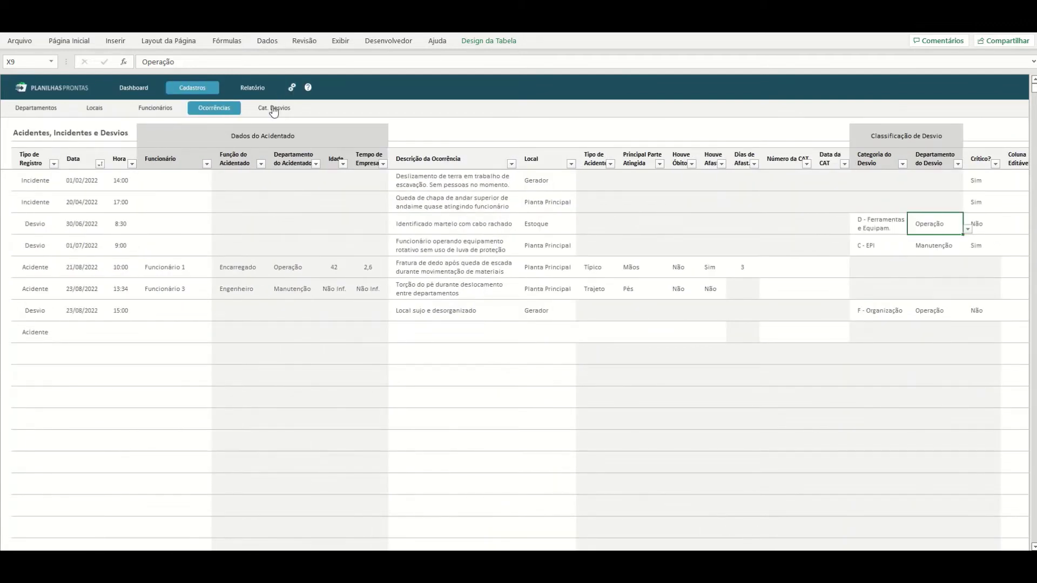
{"action": "left_click", "coordinate": [273, 107]}
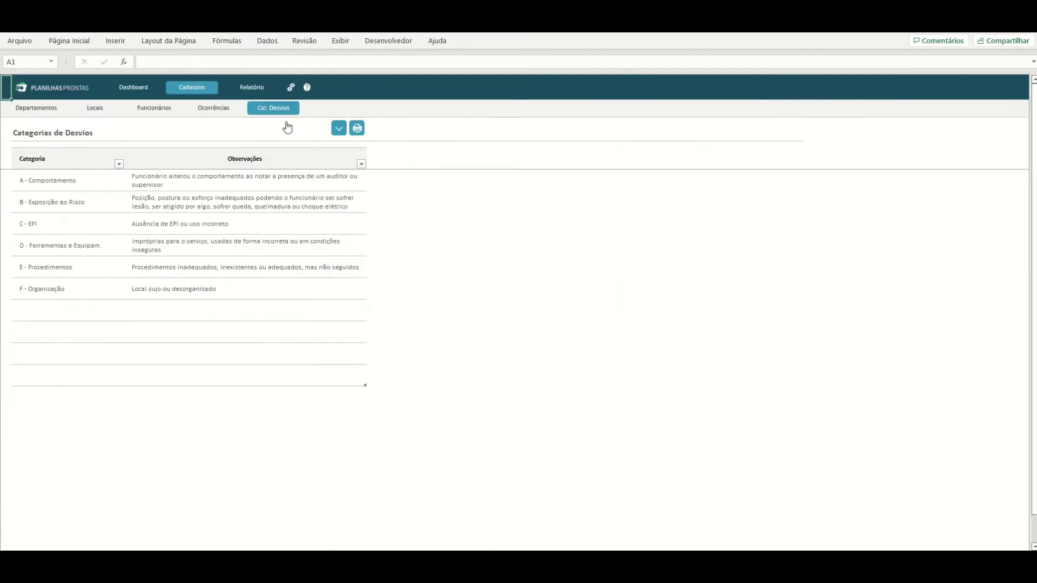
{"action": "left_click", "coordinate": [79, 186]}
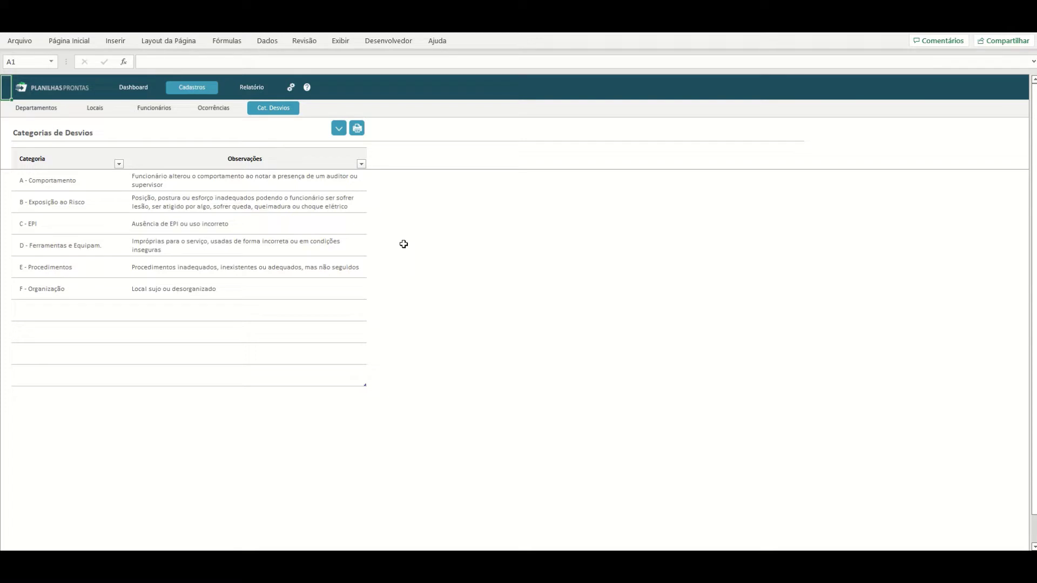
{"action": "left_click", "coordinate": [139, 90]}
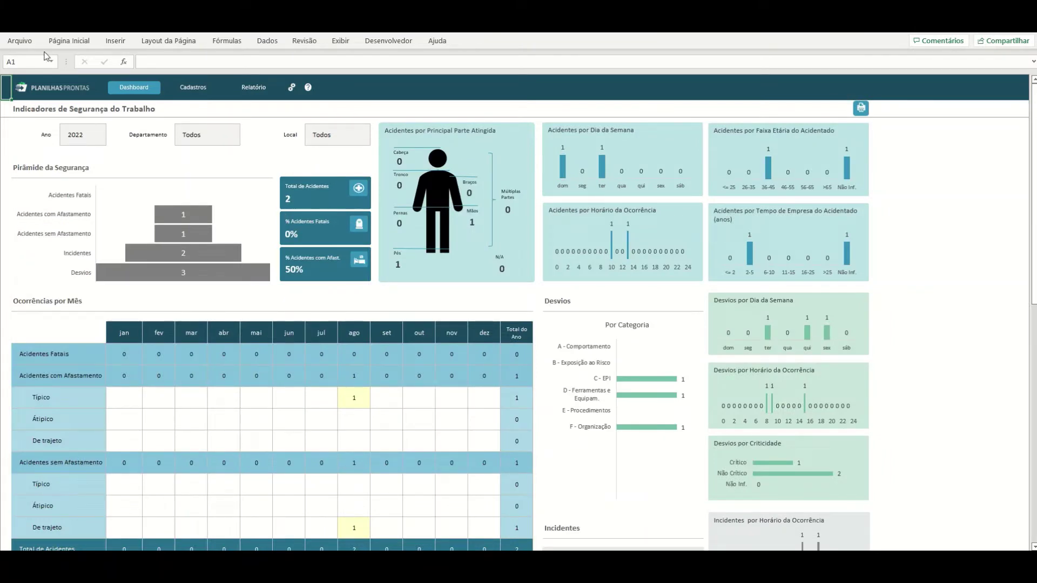
Inspect the dashboard's Ano, Departamento and Local filters and the Pirâmide da Segurança chart
{"action": "left_click", "coordinate": [85, 133]}
{"action": "left_click", "coordinate": [198, 133]}
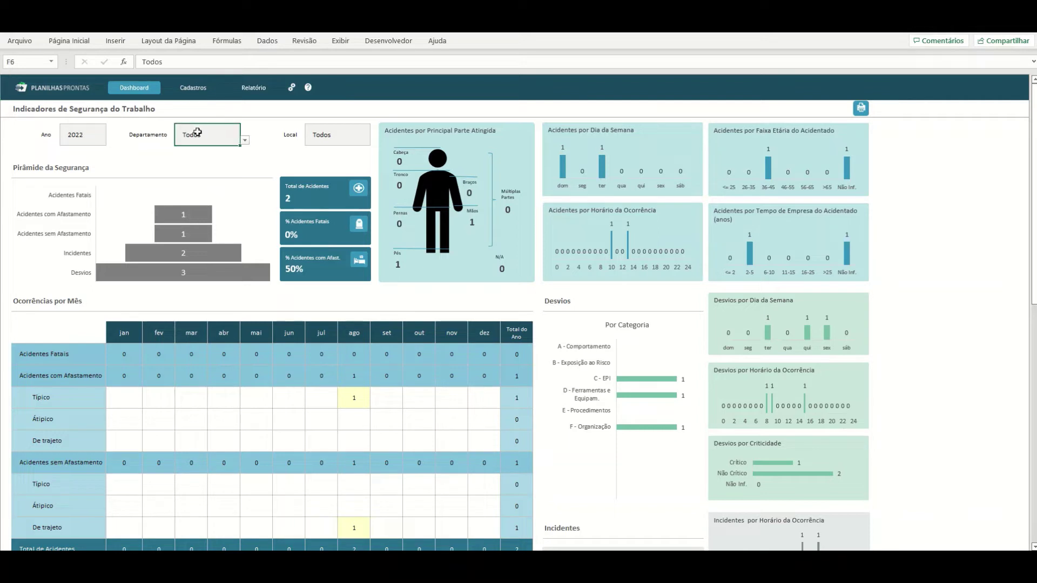
{"action": "left_click", "coordinate": [326, 135]}
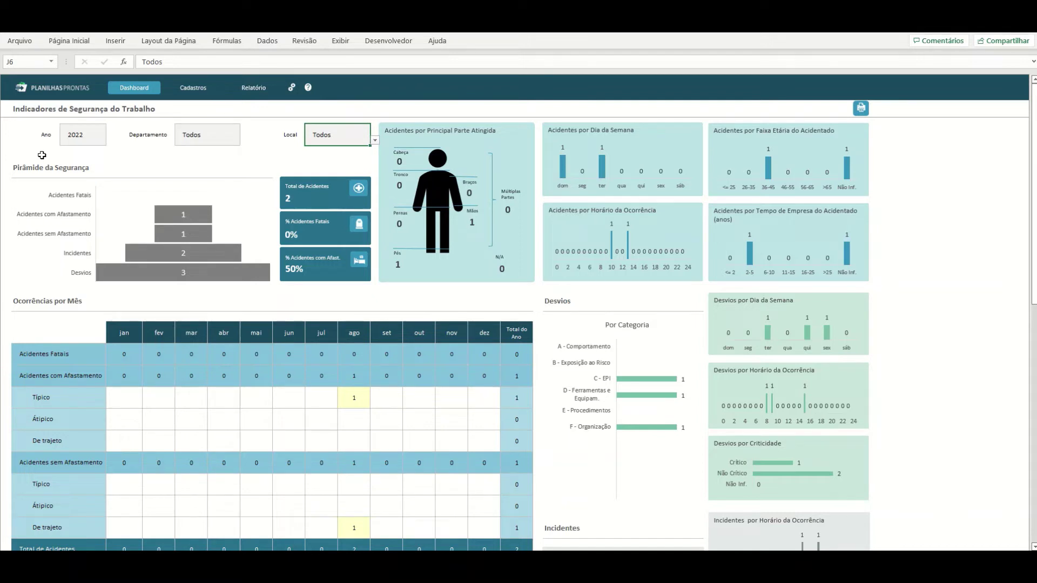
{"action": "left_click", "coordinate": [71, 133]}
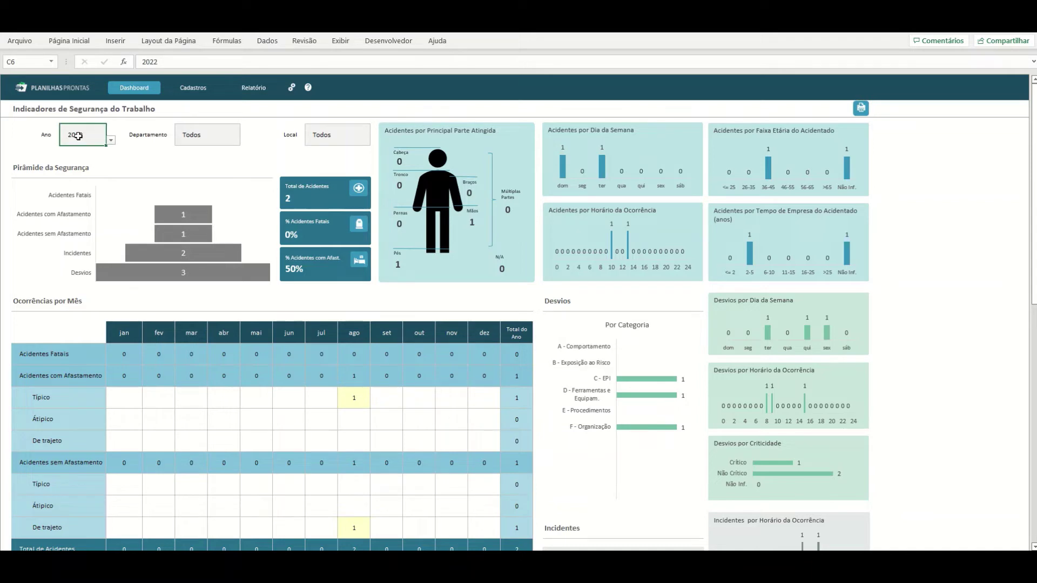
{"action": "left_click", "coordinate": [204, 138]}
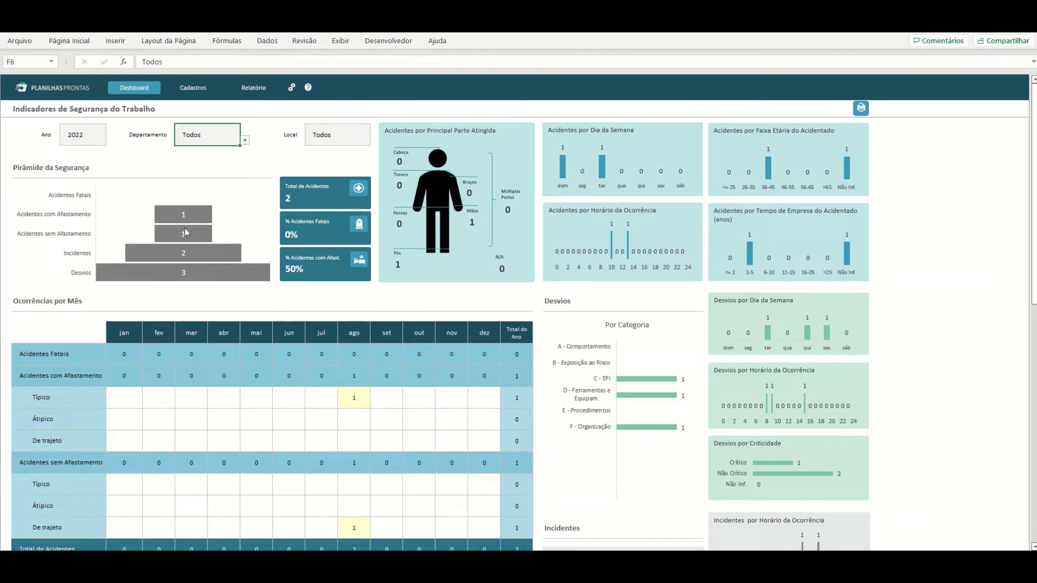
{"action": "mouse_move", "coordinate": [172, 233]}
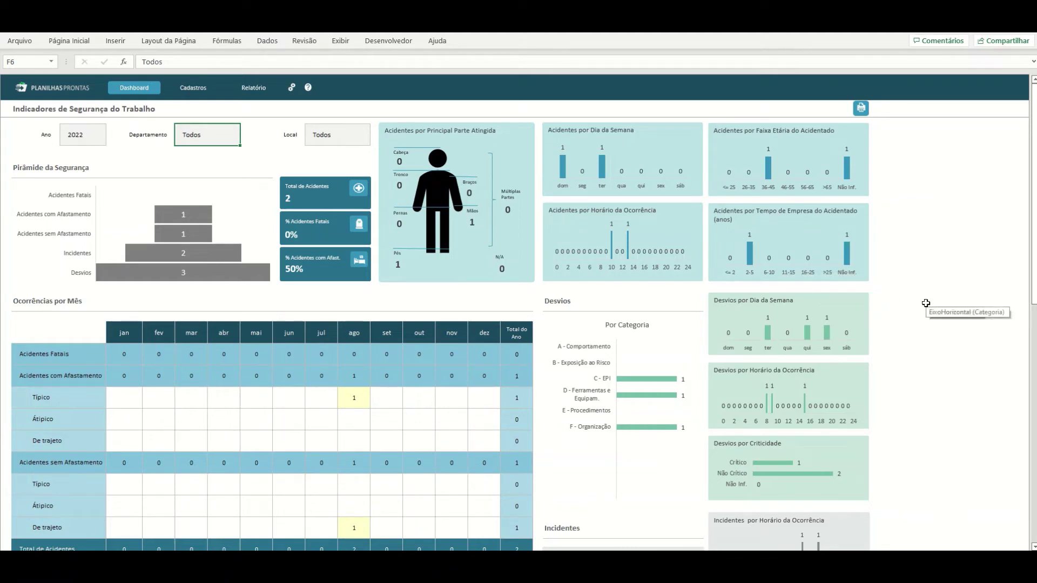
Examine the Desvios row of the Ocorrências por Mês table for June, July, August and the year total
{"action": "scroll", "coordinate": [869, 317], "scroll_direction": "down", "scroll_amount": 2}
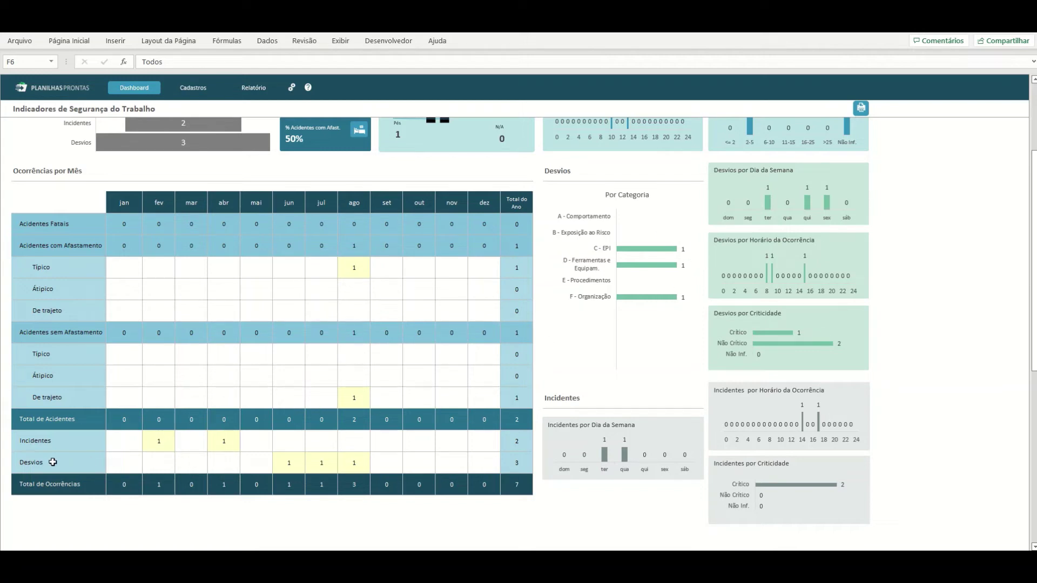
{"action": "left_click", "coordinate": [296, 465]}
{"action": "left_click", "coordinate": [324, 462]}
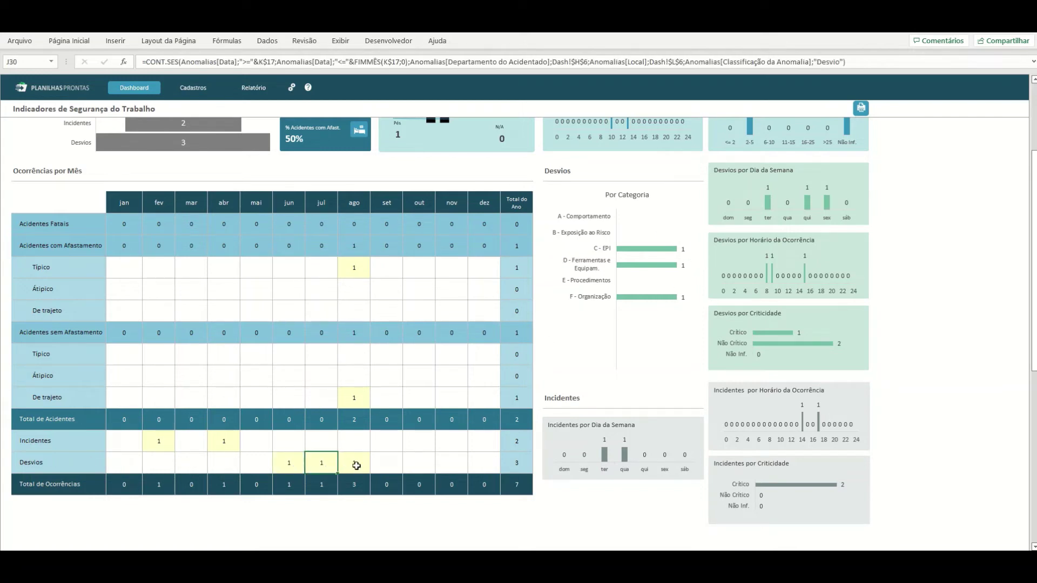
{"action": "left_click", "coordinate": [354, 463]}
{"action": "left_click", "coordinate": [515, 466]}
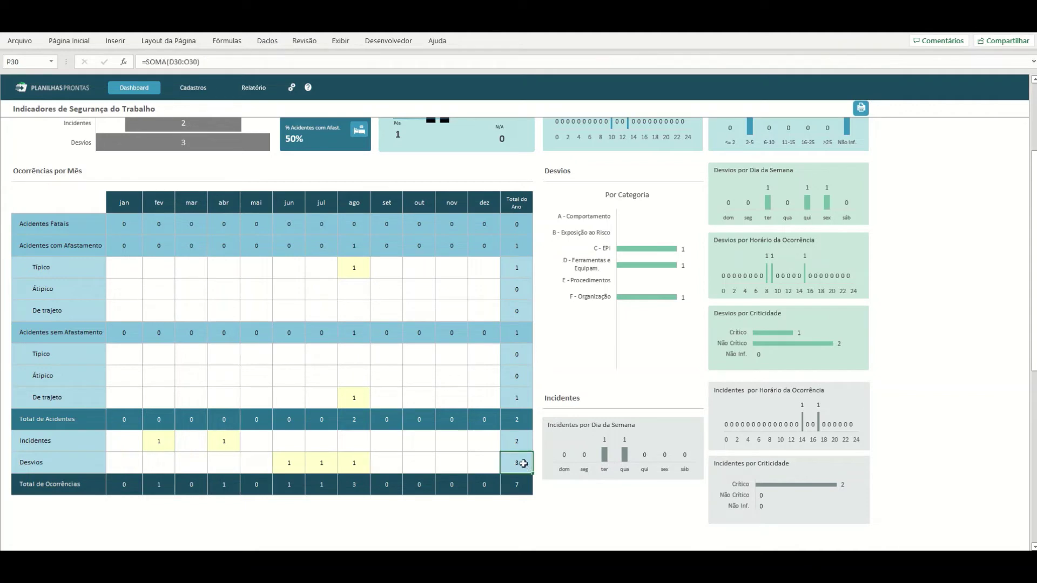
Filter the dashboard by the Operação department, switch to Manutenção, and reset Departamento to Todos
{"action": "scroll", "coordinate": [427, 452], "scroll_direction": "up", "scroll_amount": 3}
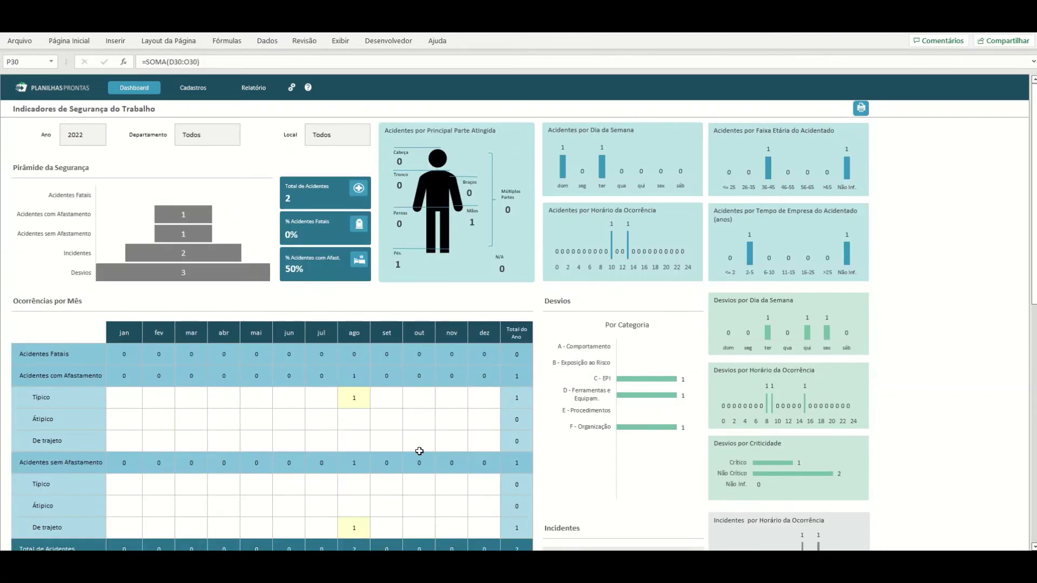
{"action": "left_click", "coordinate": [190, 128]}
{"action": "left_click", "coordinate": [245, 141]}
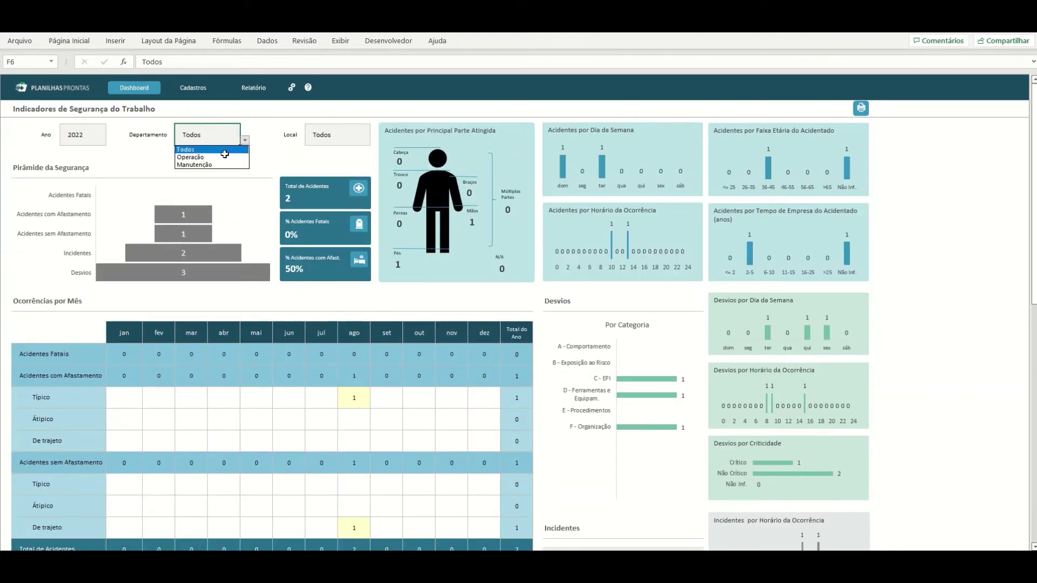
{"action": "left_click", "coordinate": [223, 153]}
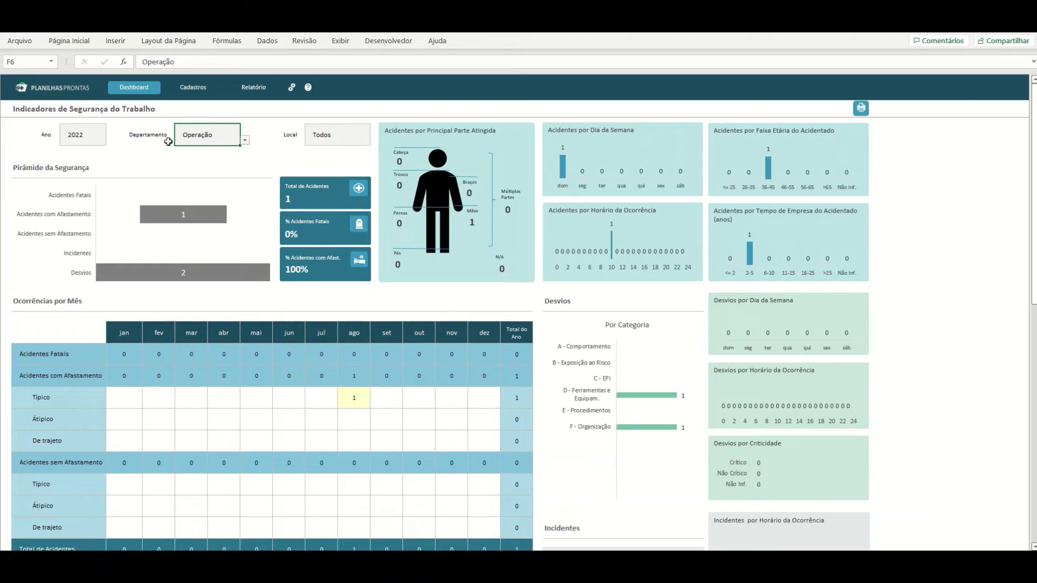
{"action": "left_click", "coordinate": [244, 140]}
{"action": "left_click", "coordinate": [204, 158]}
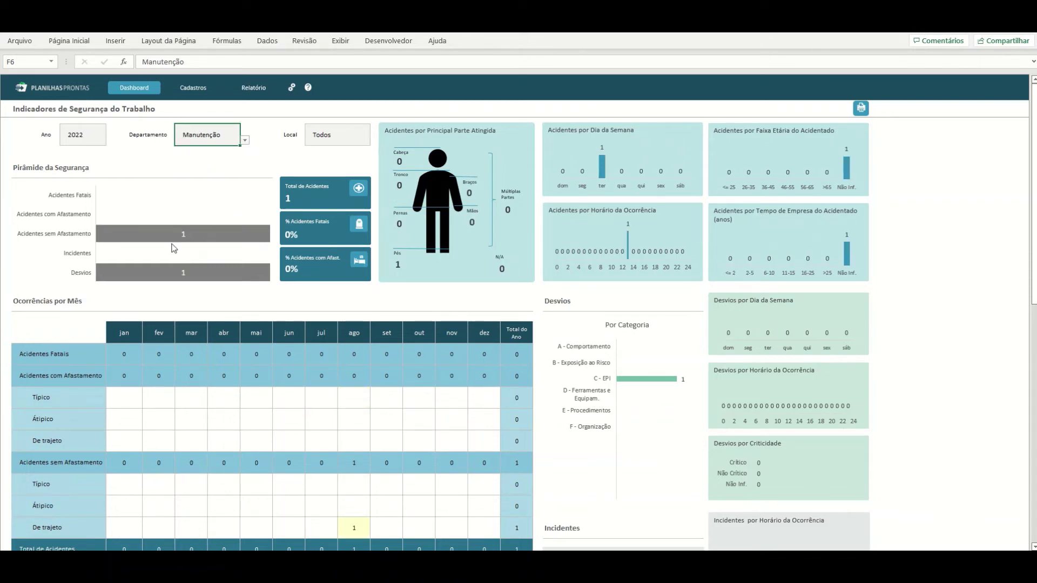
{"action": "left_click", "coordinate": [245, 140]}
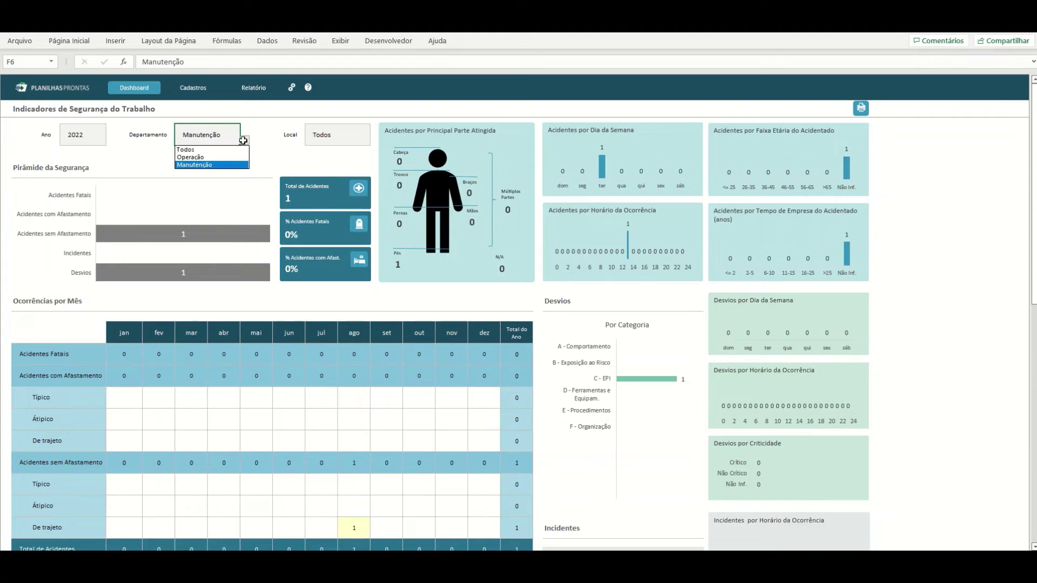
{"action": "left_click", "coordinate": [209, 149]}
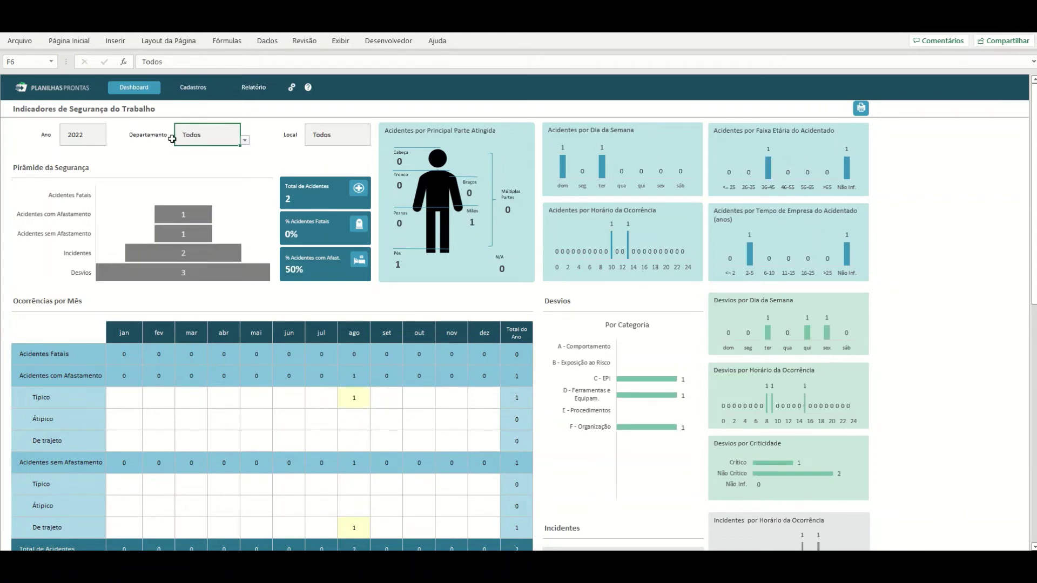
Filter the dashboard by the Planta Principal location and reset Local to Todos
{"action": "left_click", "coordinate": [360, 141]}
{"action": "left_click", "coordinate": [375, 140]}
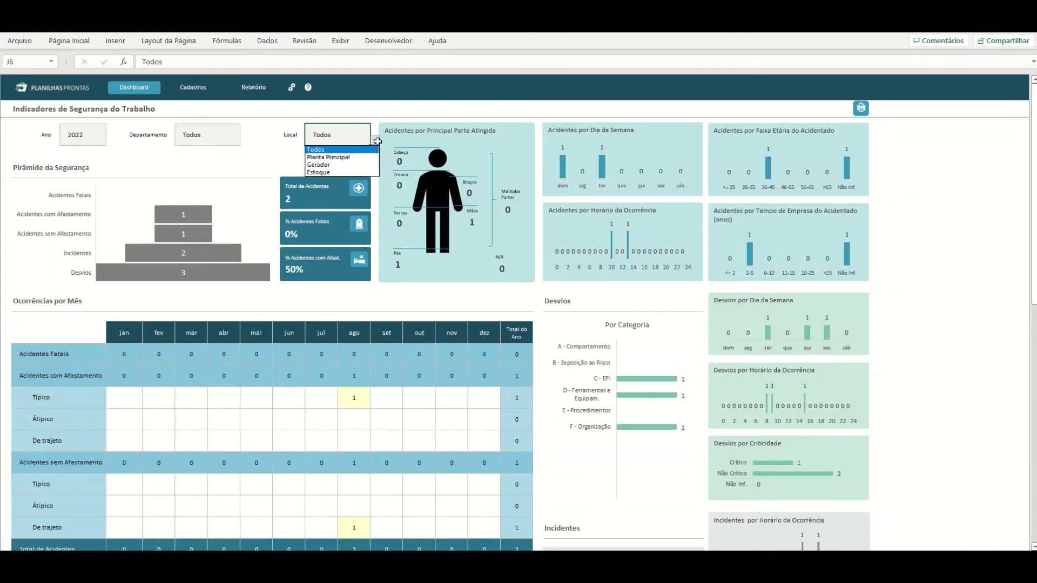
{"action": "left_click", "coordinate": [338, 157]}
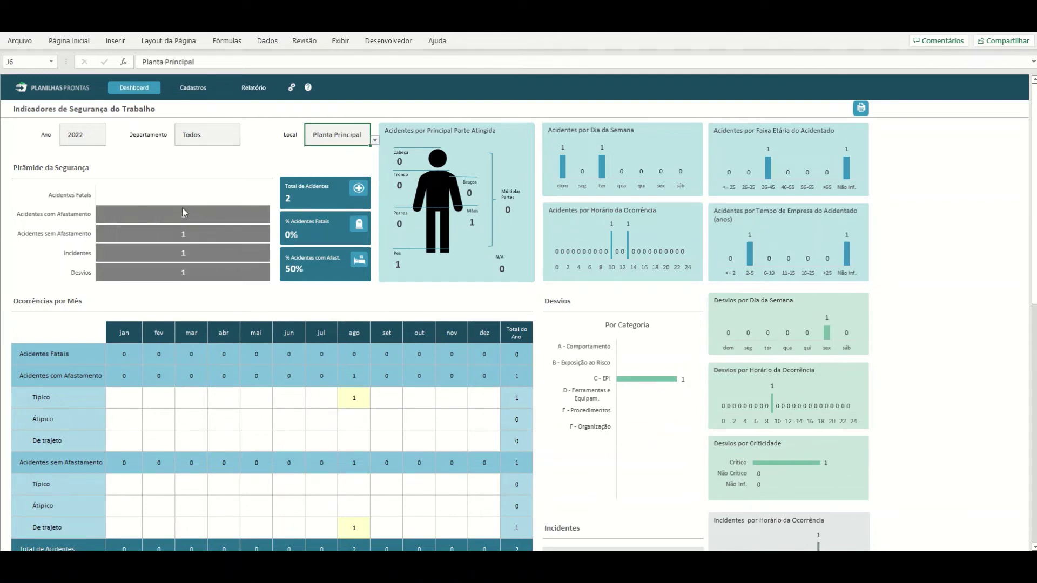
{"action": "mouse_move", "coordinate": [179, 239]}
{"action": "left_click", "coordinate": [374, 141]}
{"action": "left_click", "coordinate": [356, 152]}
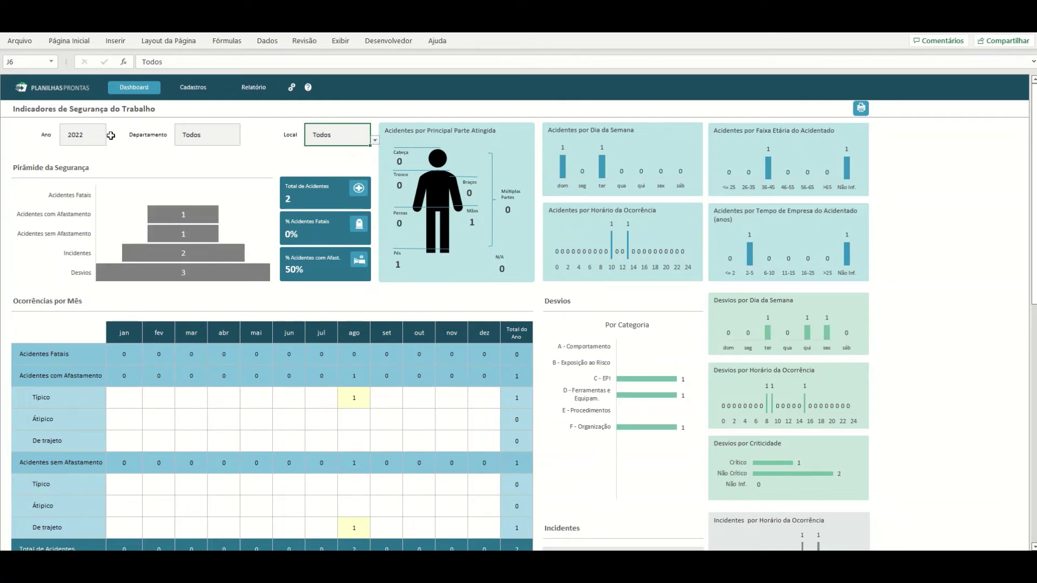
Set the dashboard's Ano filter to 2021 and check the other selectable years
{"action": "left_click", "coordinate": [86, 138]}
{"action": "left_click", "coordinate": [111, 141]}
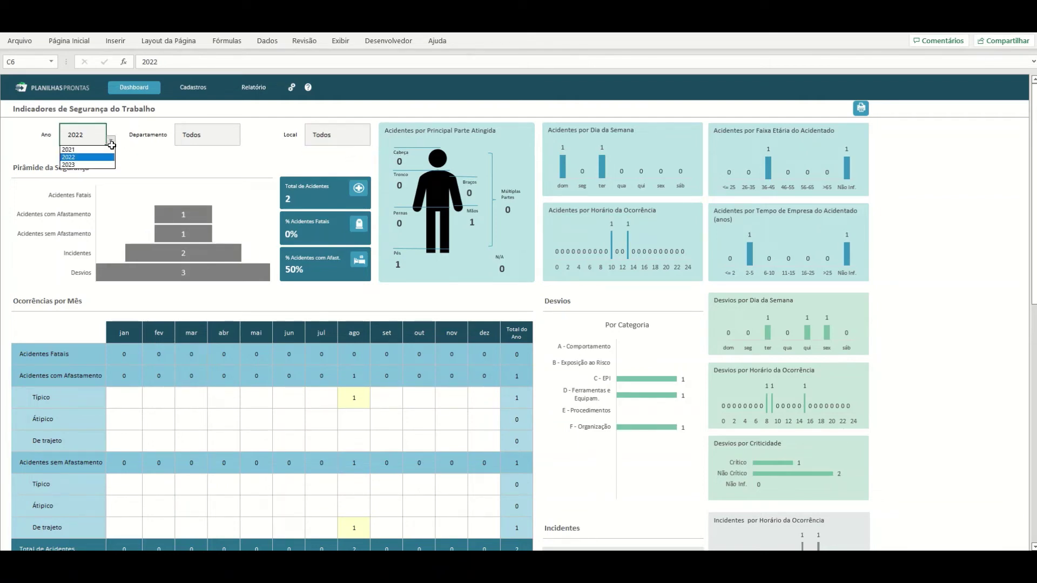
{"action": "left_click", "coordinate": [76, 150]}
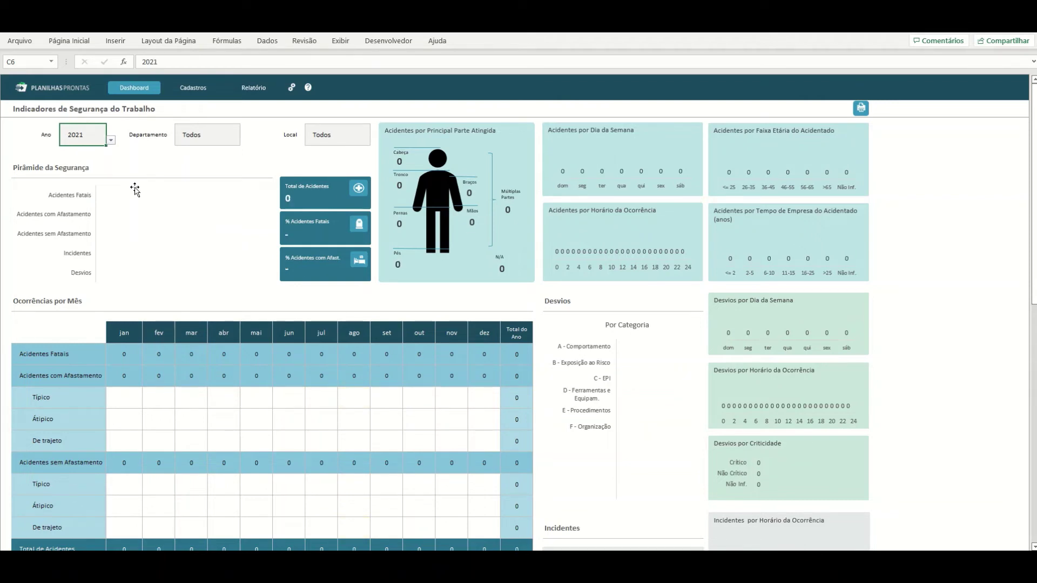
{"action": "left_click", "coordinate": [111, 141]}
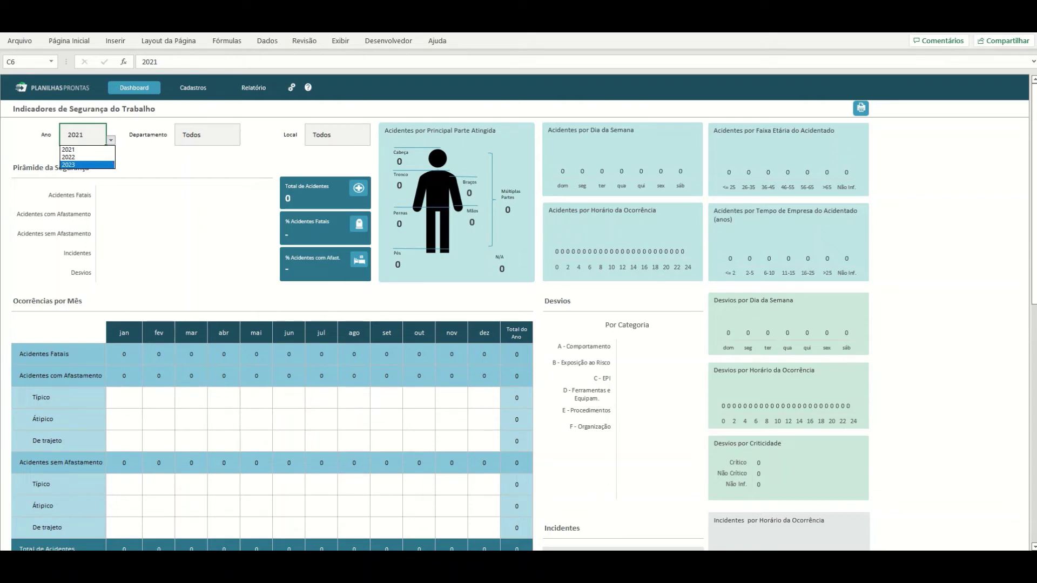
{"action": "left_click", "coordinate": [153, 172]}
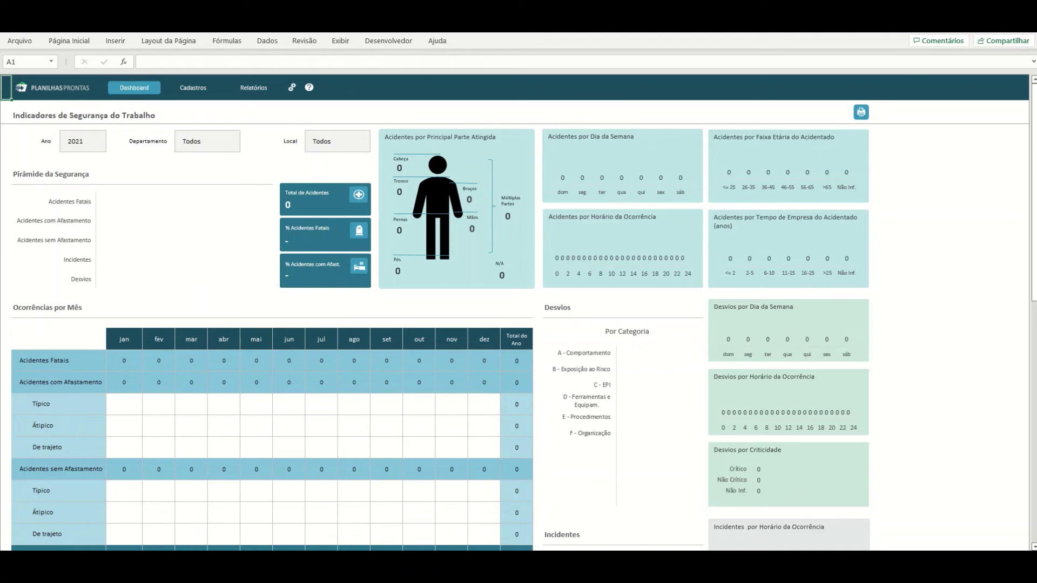
View the custom reports page and rename the first custom report's menu entry to Relatório 1 in the settings
{"action": "left_click", "coordinate": [260, 93]}
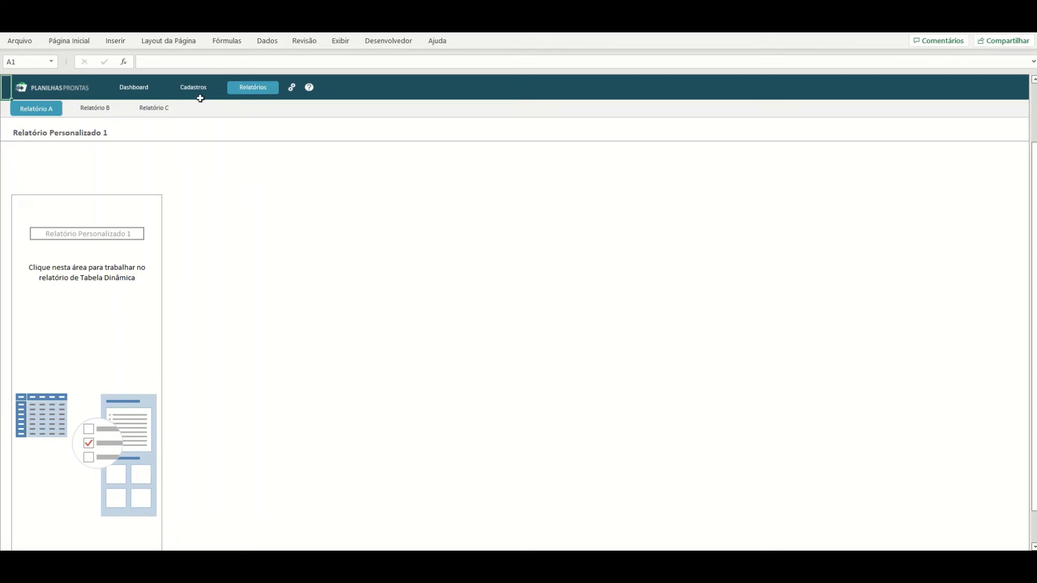
{"action": "left_click", "coordinate": [292, 87]}
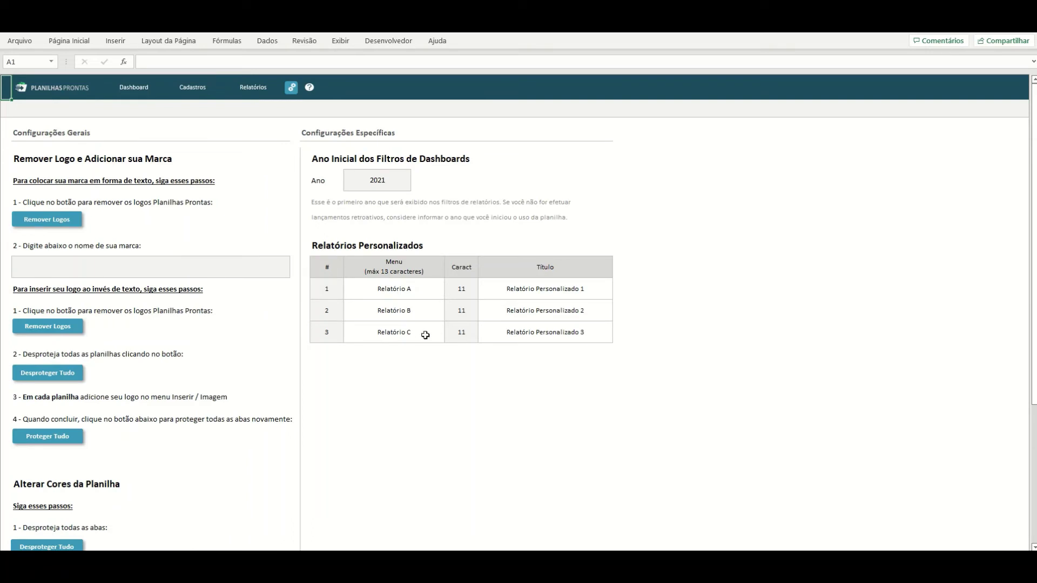
{"action": "left_click", "coordinate": [519, 289]}
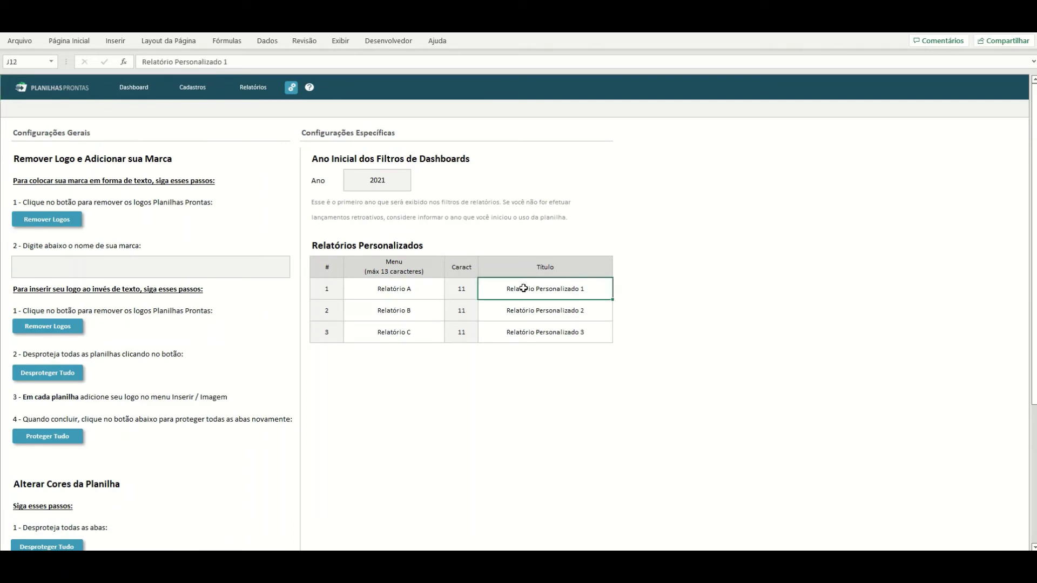
{"action": "left_click", "coordinate": [414, 290]}
{"action": "double_click", "coordinate": [418, 291]}
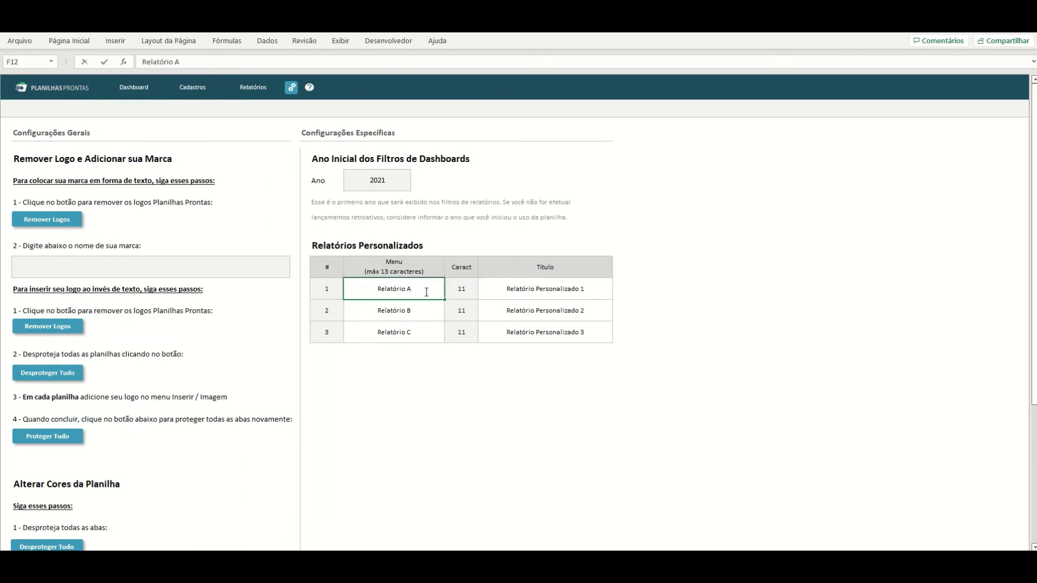
{"action": "key", "text": "BackSpace"}
{"action": "type", "text": "1"}
{"action": "key", "text": "Return"}
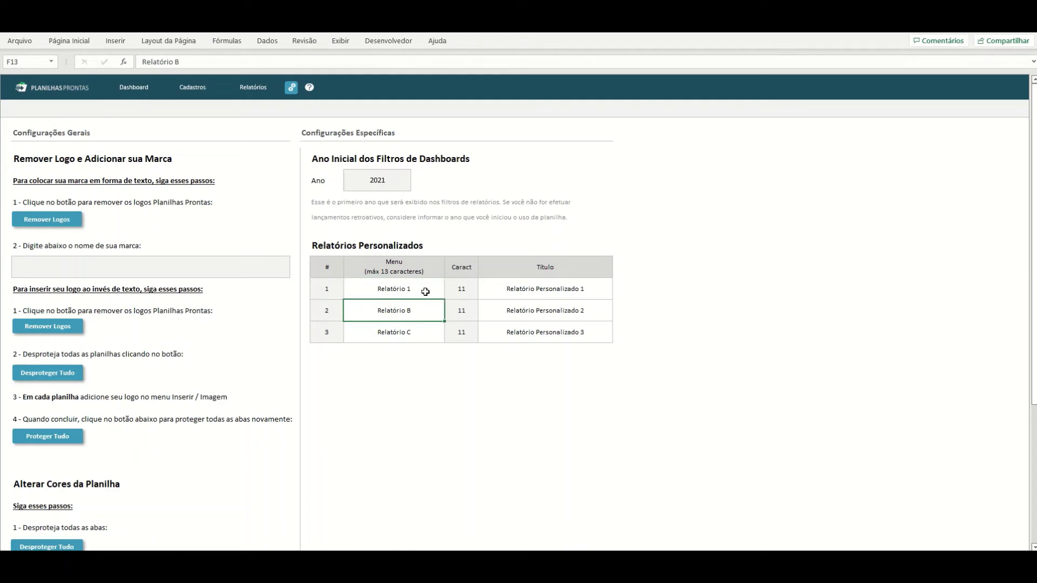
In the Relatório 1 pivot table, add Tipo de Registro as a report filter and restrict it to Desvio
{"action": "left_click", "coordinate": [254, 91]}
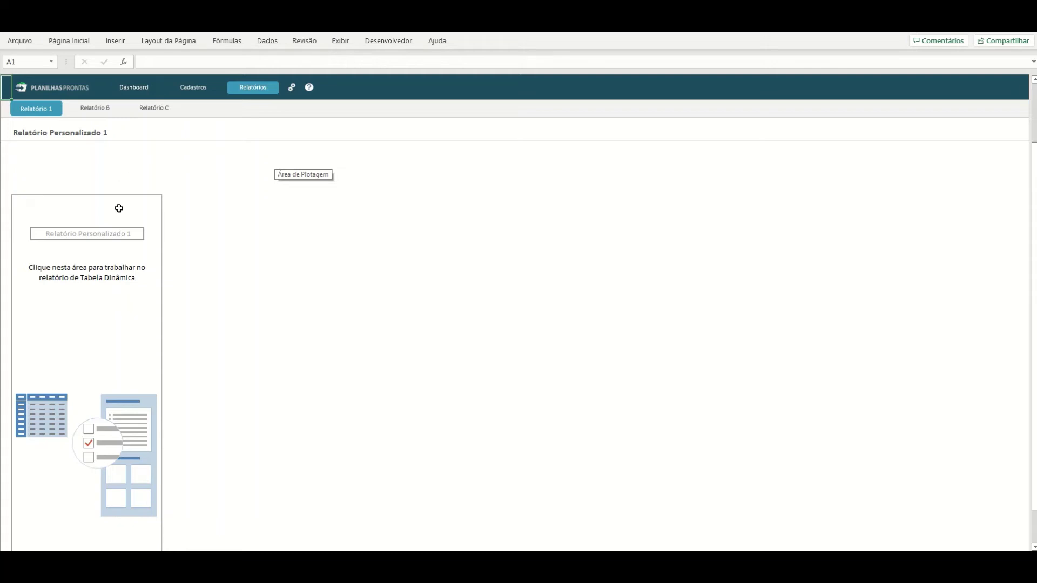
{"action": "left_click", "coordinate": [99, 209]}
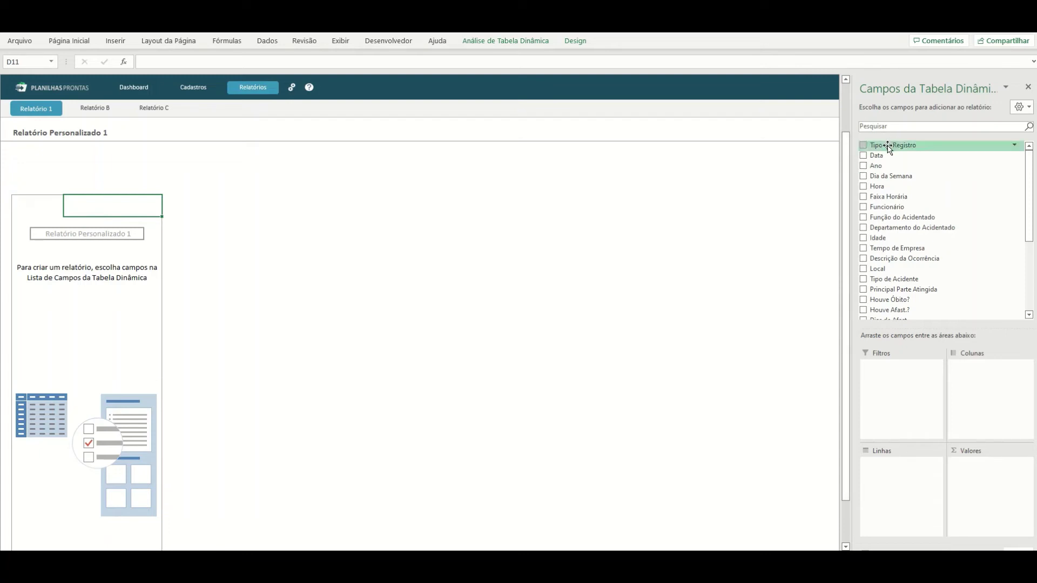
{"action": "left_click_drag", "start_coordinate": [888, 147], "coordinate": [894, 371]}
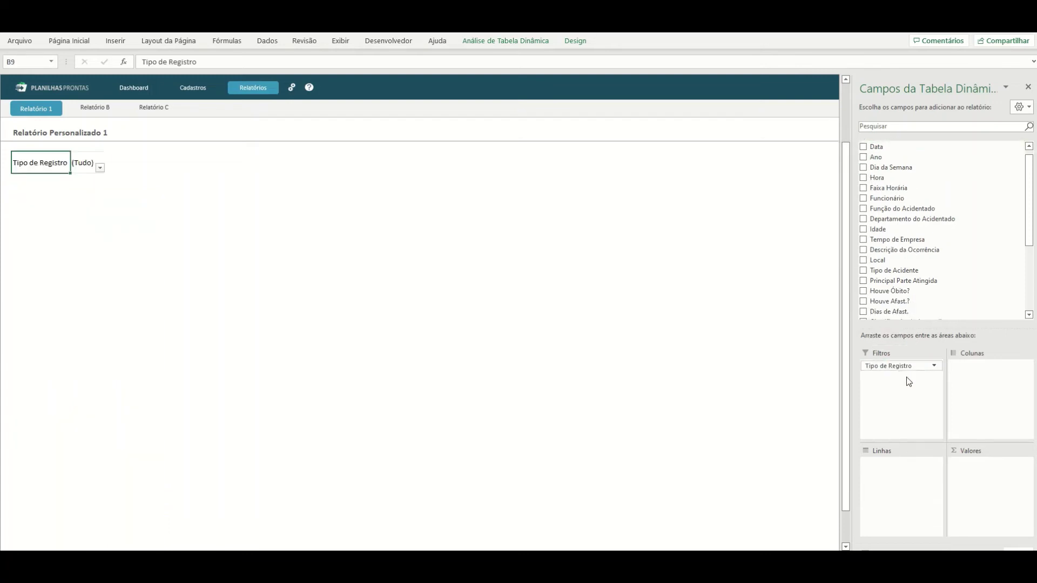
{"action": "left_click", "coordinate": [100, 168]}
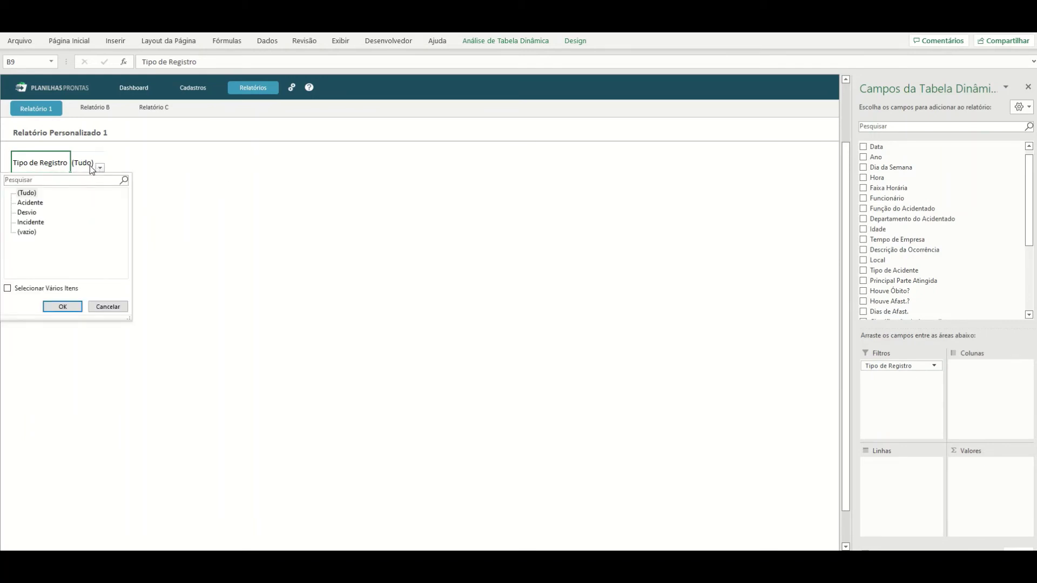
{"action": "left_click", "coordinate": [38, 212]}
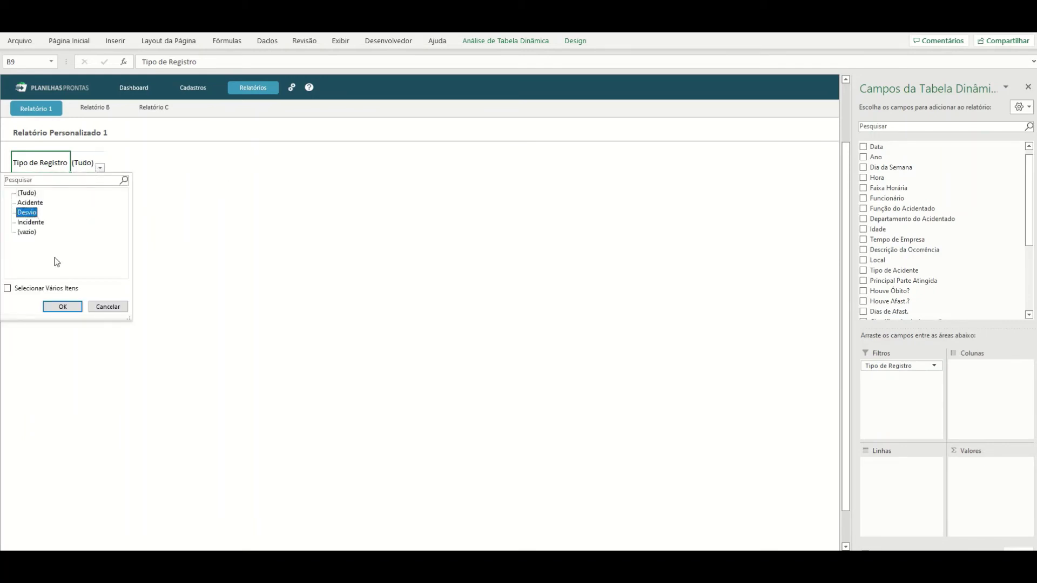
{"action": "left_click", "coordinate": [62, 306]}
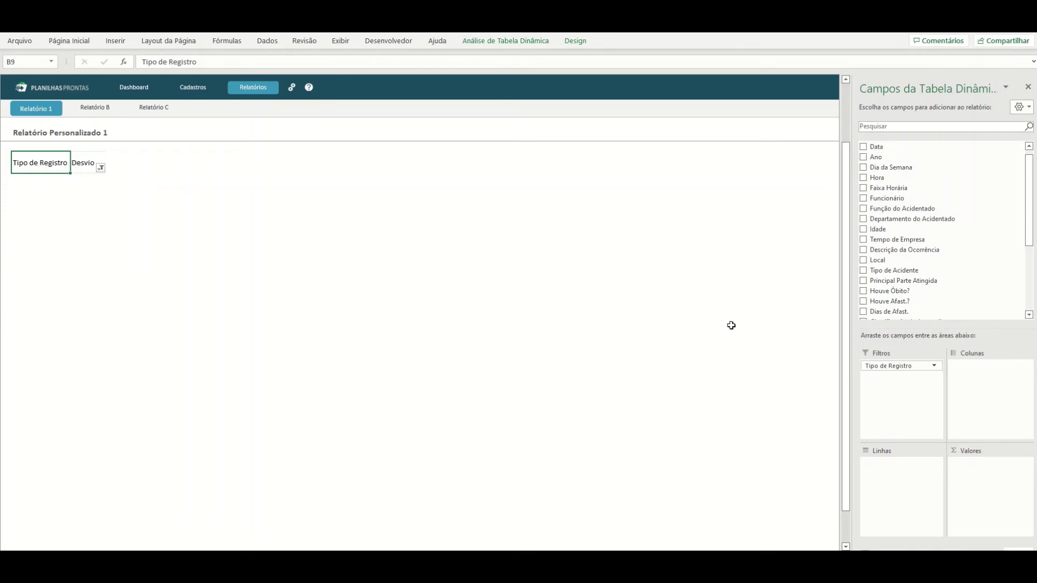
Add the Local field to the rows of the Relatório 1 pivot table
{"action": "scroll", "coordinate": [925, 240], "scroll_direction": "down", "scroll_amount": 1}
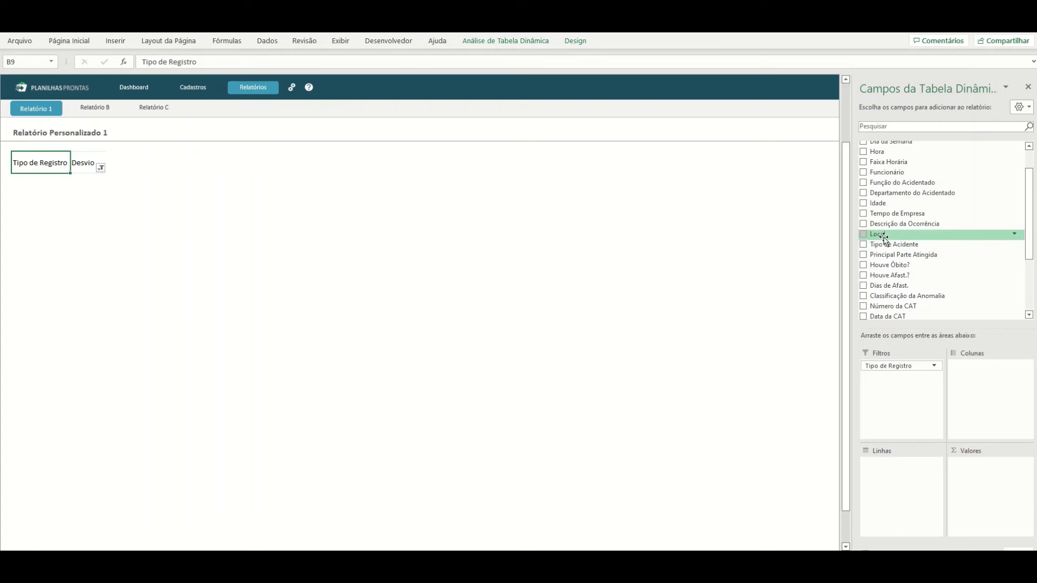
{"action": "left_click_drag", "start_coordinate": [879, 234], "coordinate": [903, 356]}
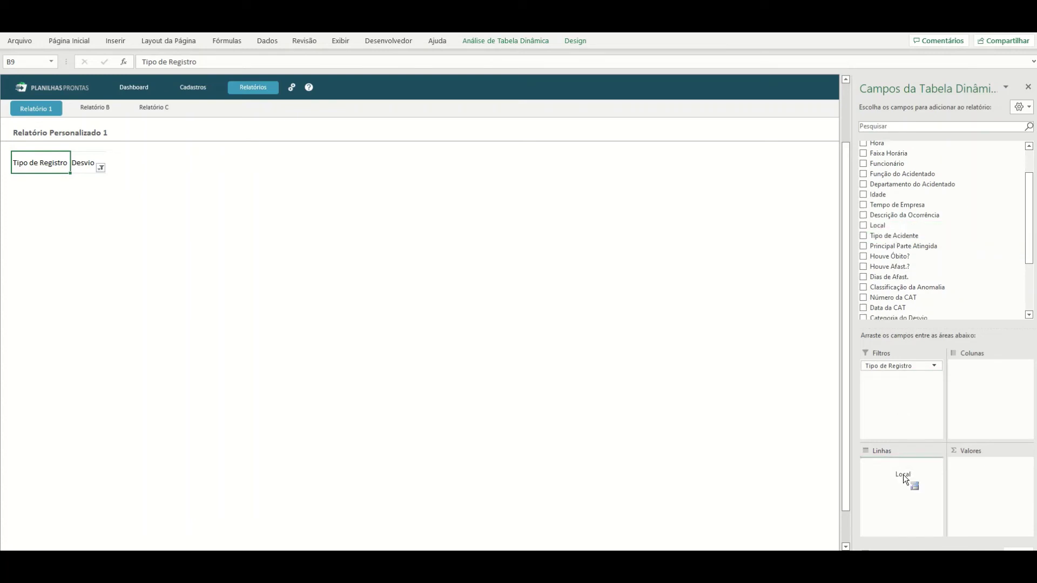
{"action": "left_click_drag", "start_coordinate": [902, 474], "coordinate": [876, 470]}
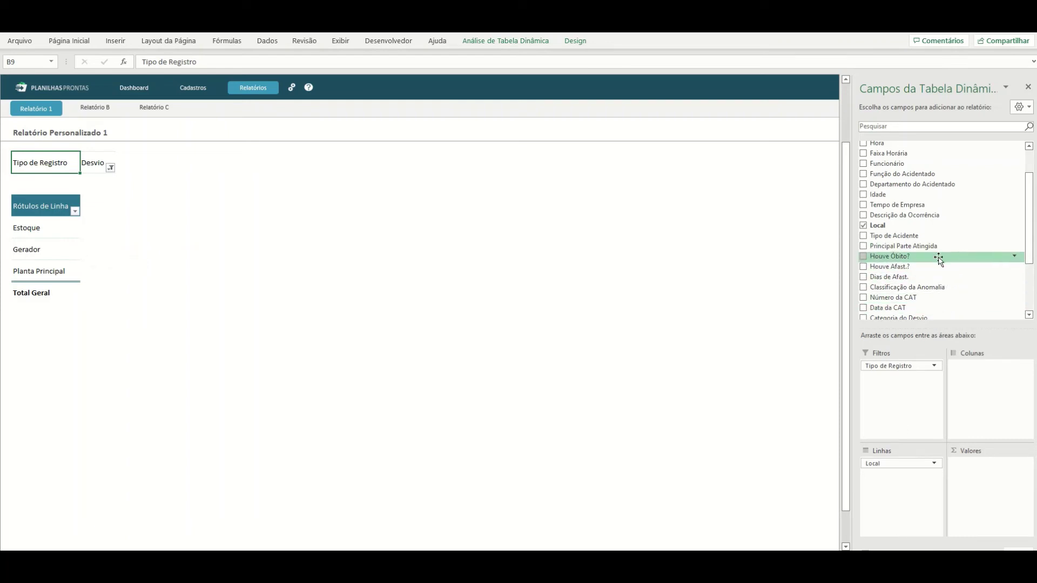
Add Categoria do Desvio to the columns and Descrição da Ocorrência to the values of the Relatório 1 pivot table
{"action": "scroll", "coordinate": [940, 261], "scroll_direction": "down", "scroll_amount": 3}
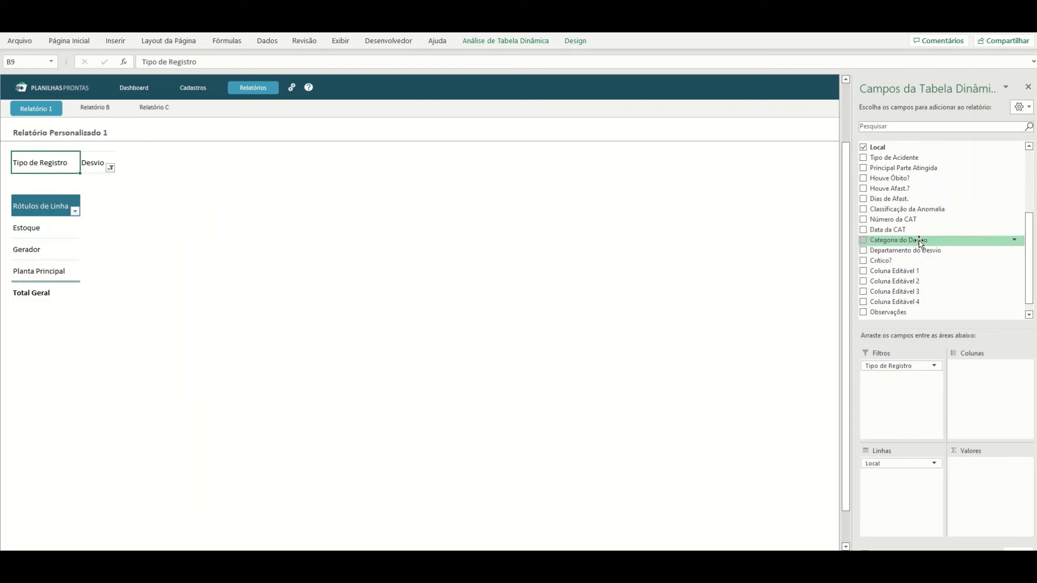
{"action": "left_click_drag", "start_coordinate": [903, 243], "coordinate": [981, 377]}
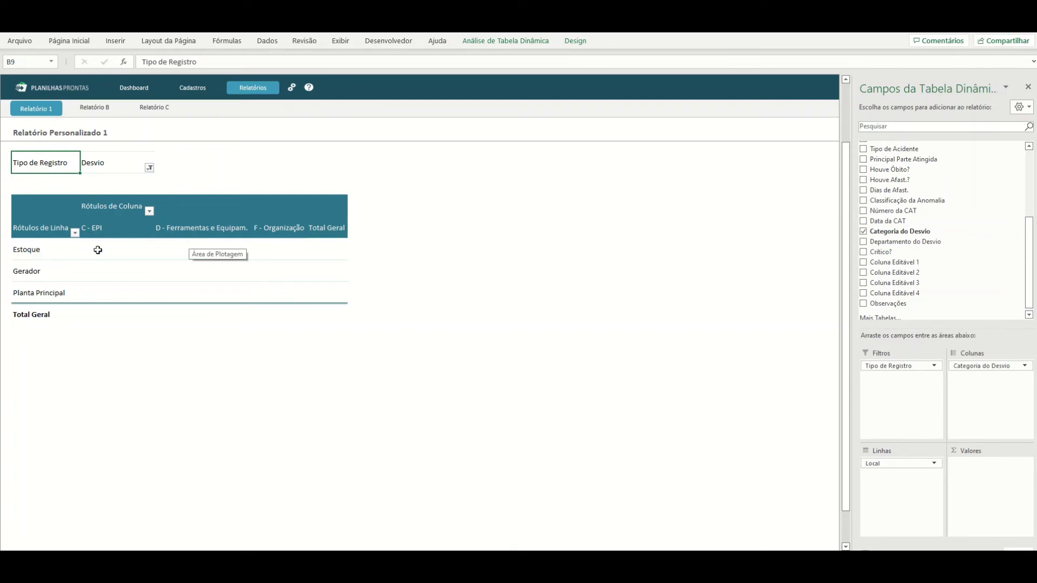
{"action": "left_click", "coordinate": [98, 250]}
{"action": "left_click", "coordinate": [173, 250]}
{"action": "left_click", "coordinate": [303, 251]}
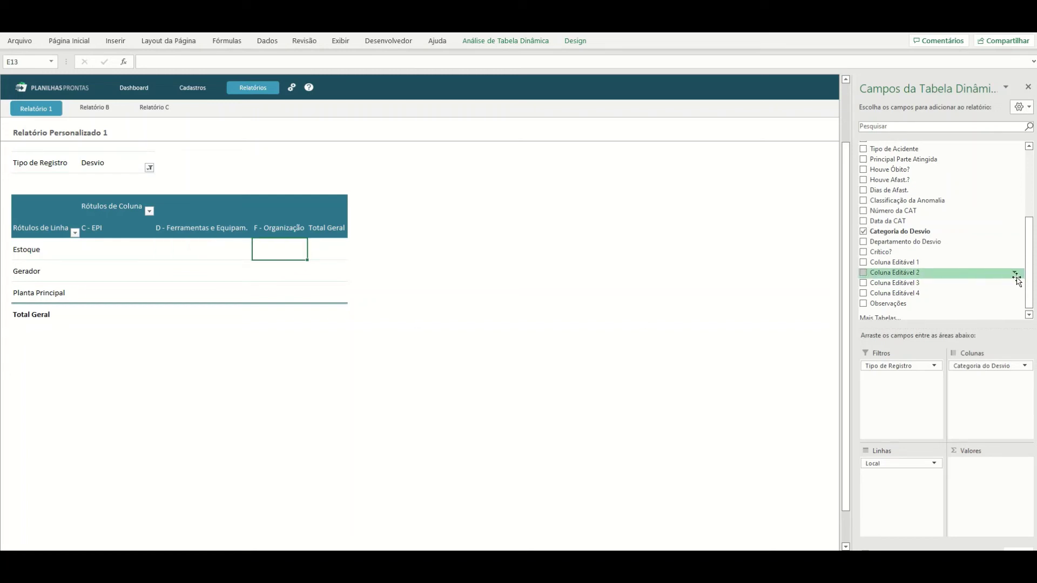
{"action": "left_click_drag", "start_coordinate": [1028, 264], "coordinate": [1035, 206]}
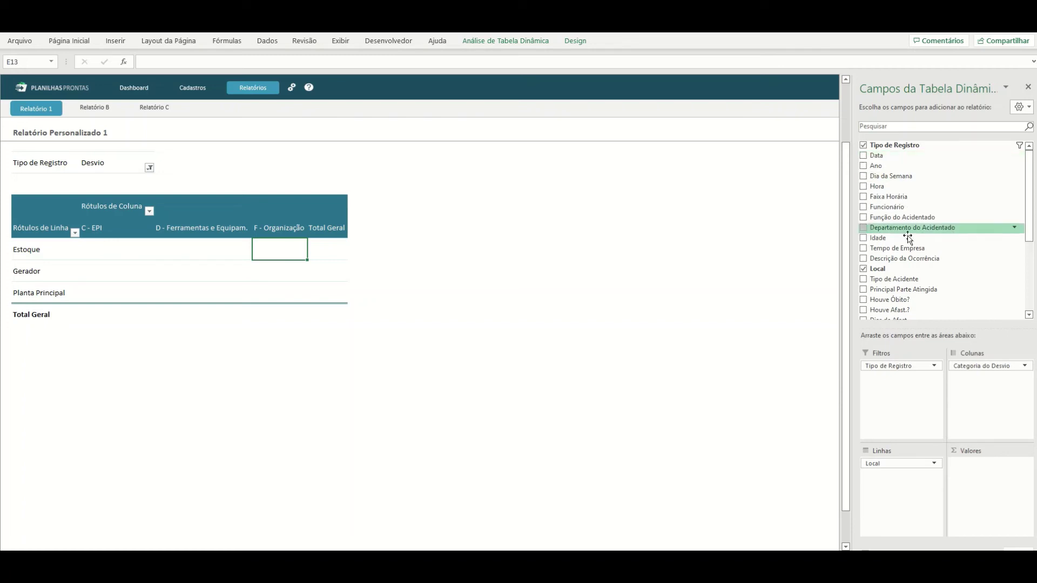
{"action": "left_click_drag", "start_coordinate": [884, 262], "coordinate": [990, 480]}
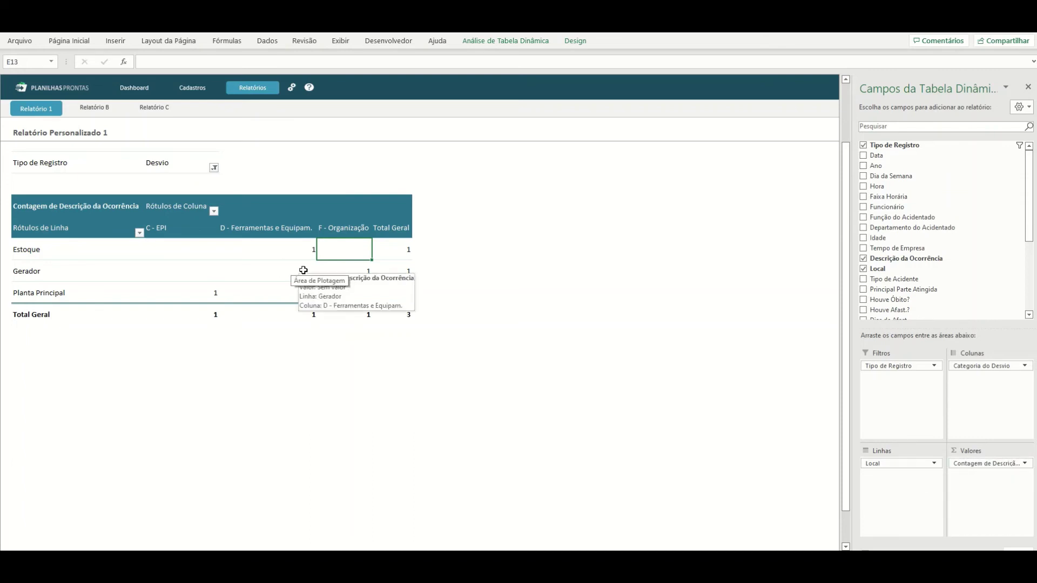
Add Ano as a second report filter in the pivot table and check its selectable years without restricting them
{"action": "scroll", "coordinate": [303, 270], "scroll_direction": "up", "scroll_amount": 1}
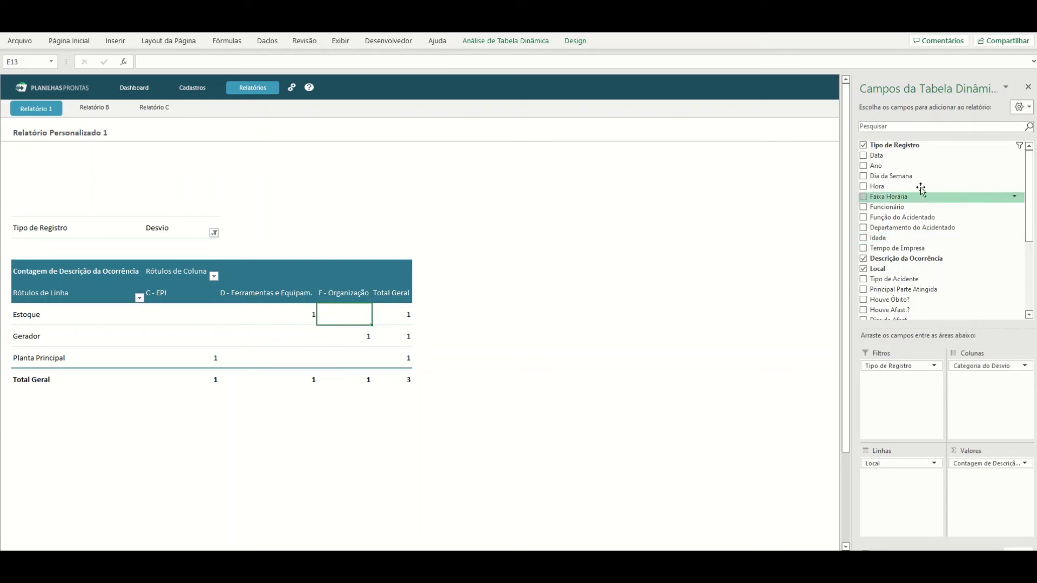
{"action": "left_click_drag", "start_coordinate": [885, 171], "coordinate": [903, 390]}
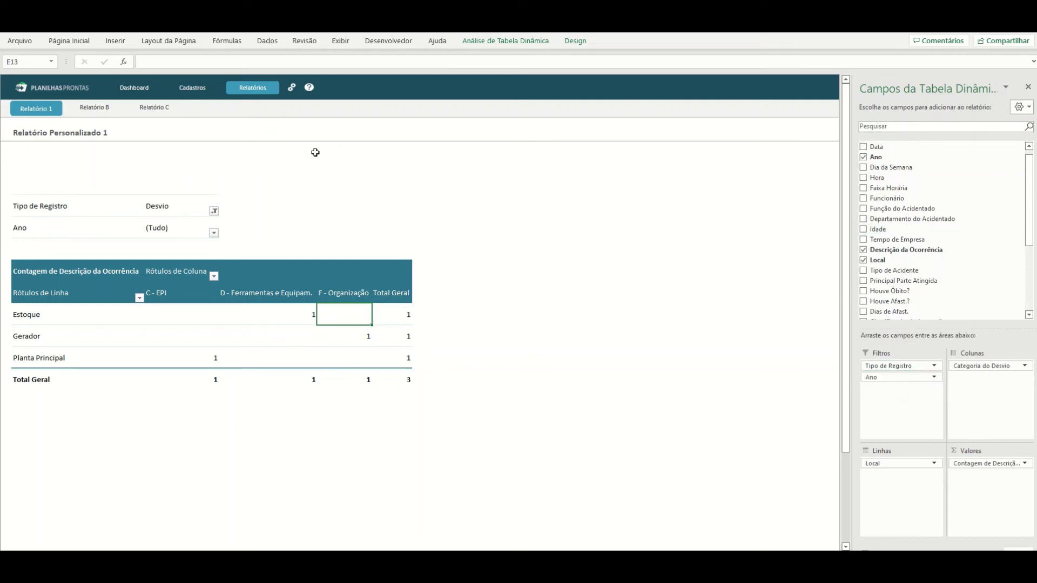
{"action": "left_click", "coordinate": [214, 233]}
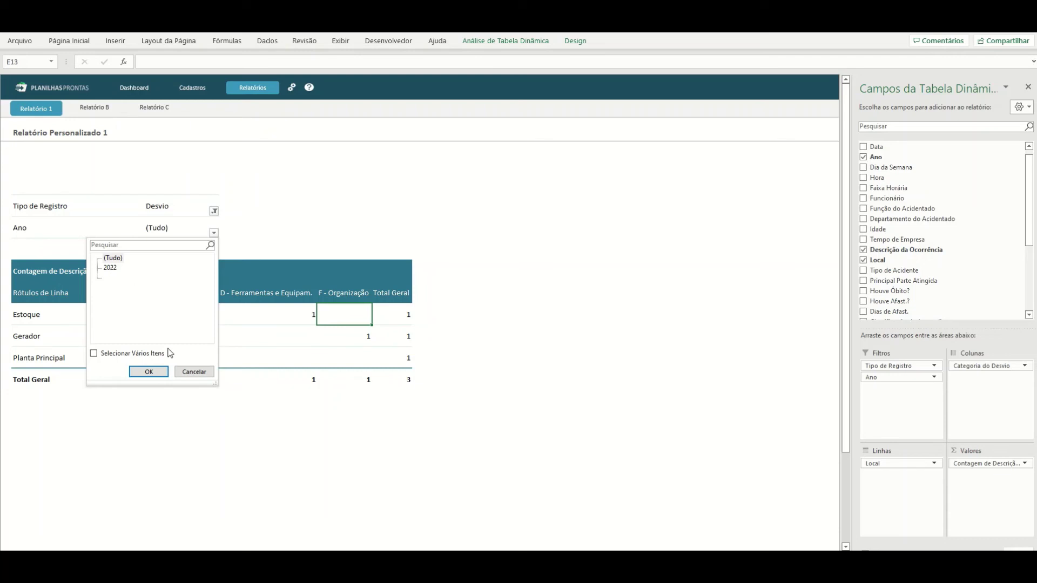
{"action": "left_click", "coordinate": [195, 372]}
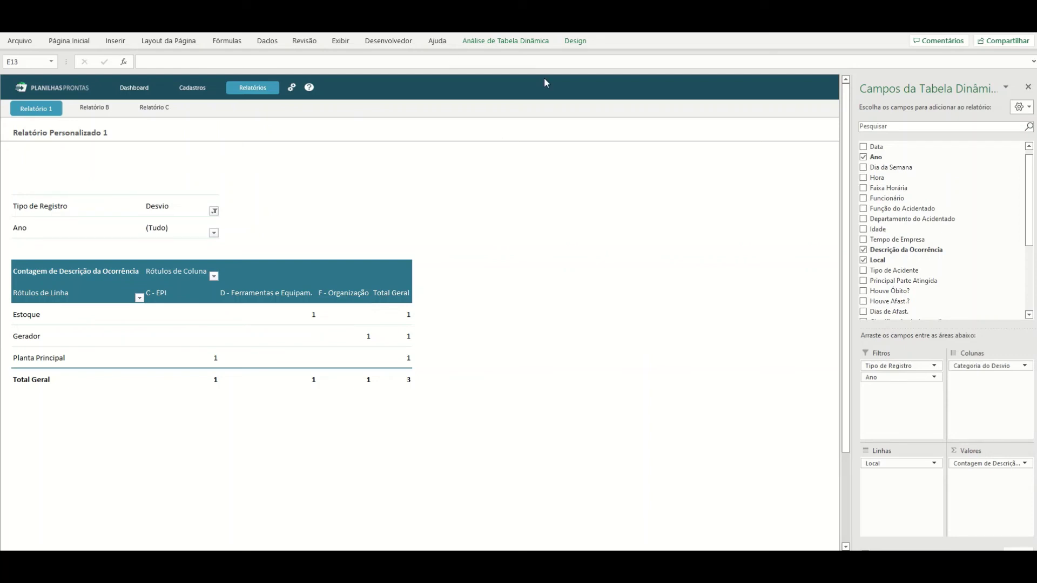
Hide the pivot table's field list, show it again, and close it
{"action": "left_click", "coordinate": [505, 40]}
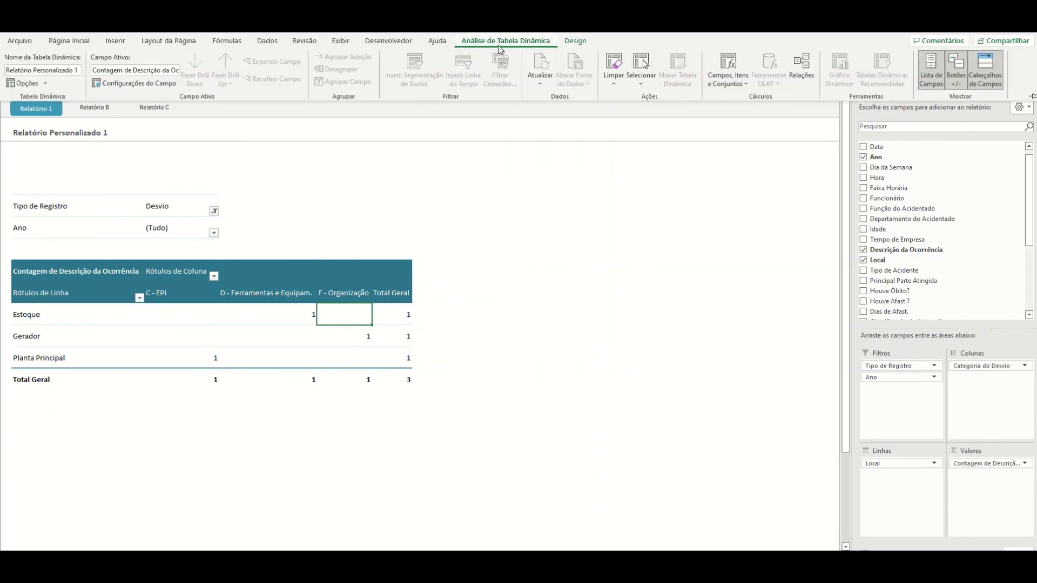
{"action": "left_click", "coordinate": [929, 71]}
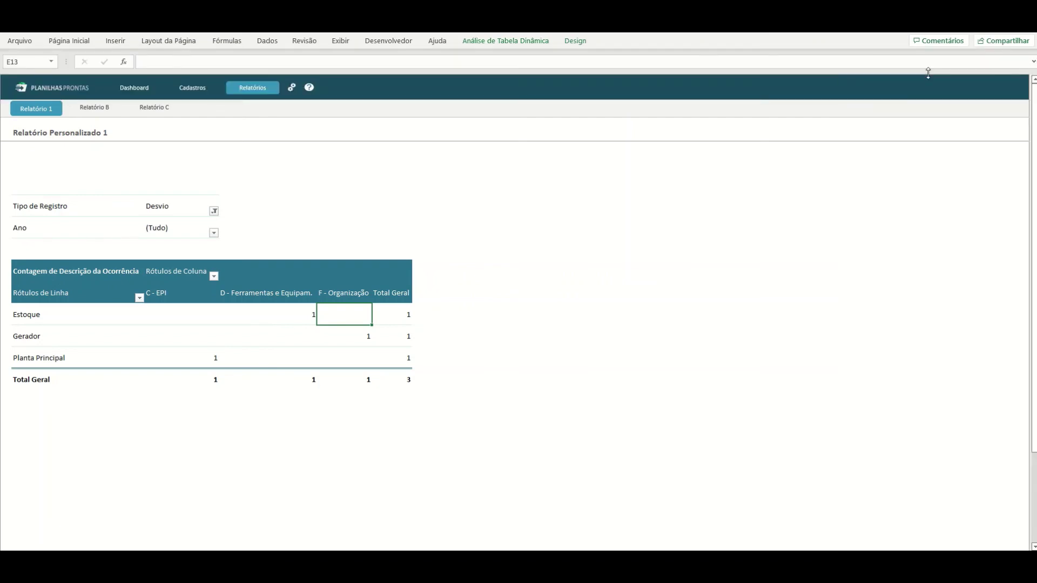
{"action": "left_click", "coordinate": [540, 42]}
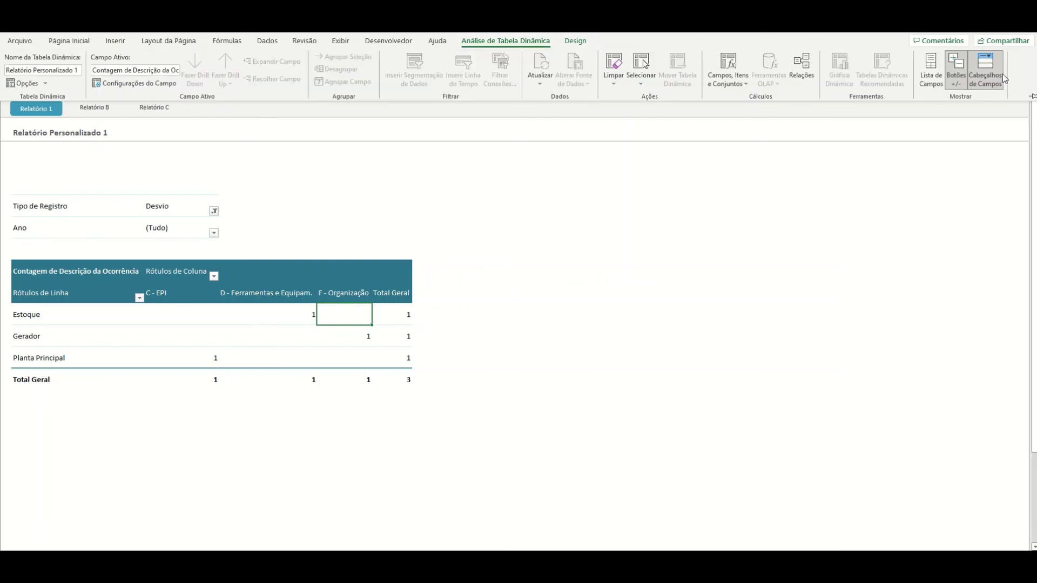
{"action": "left_click", "coordinate": [930, 78]}
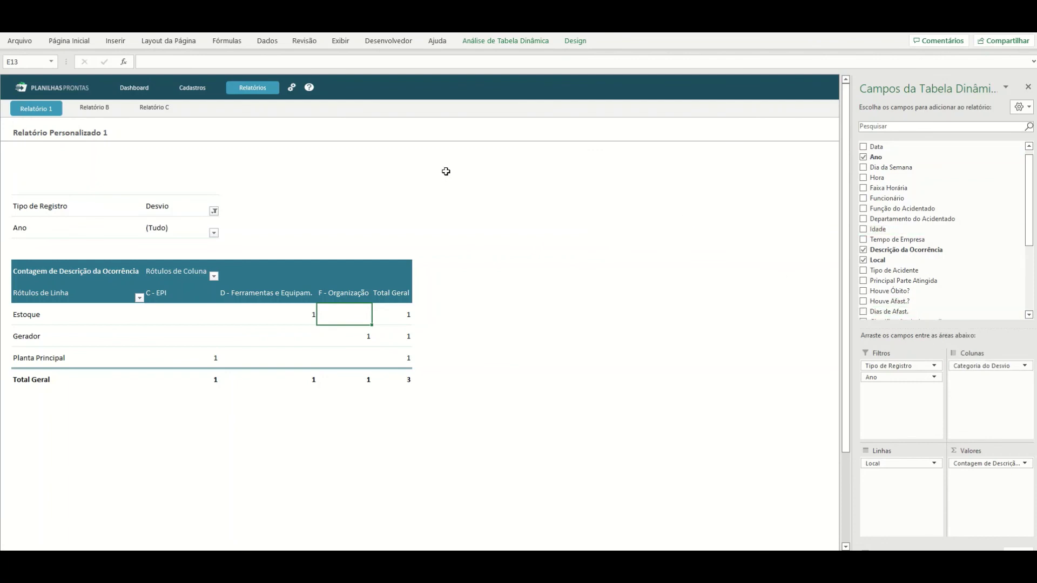
{"action": "left_click", "coordinate": [1027, 87]}
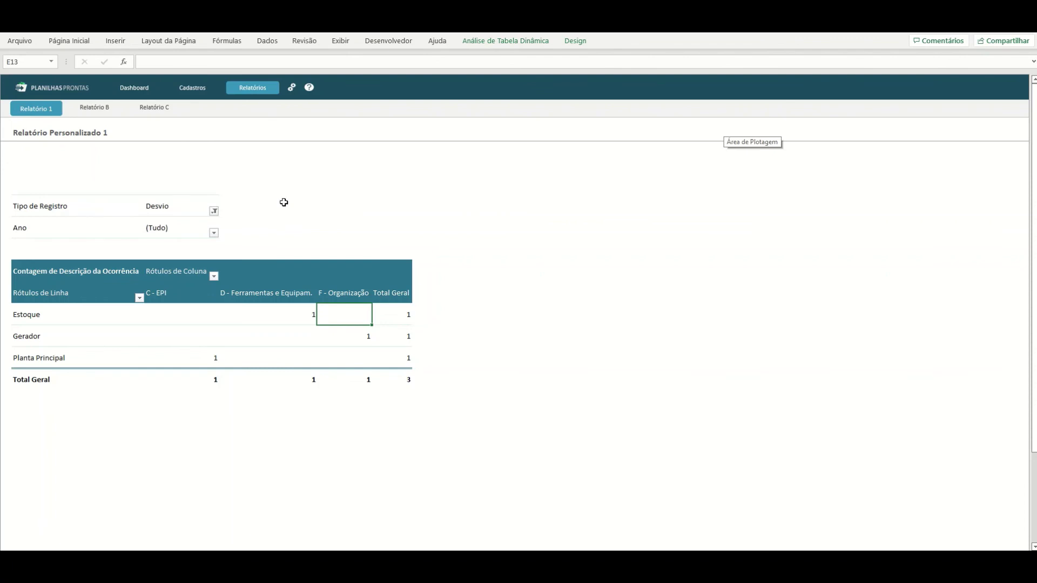
Review the settings for the custom reports' menu names and titles and the initial year of the dashboard filters
{"action": "left_click", "coordinate": [291, 88]}
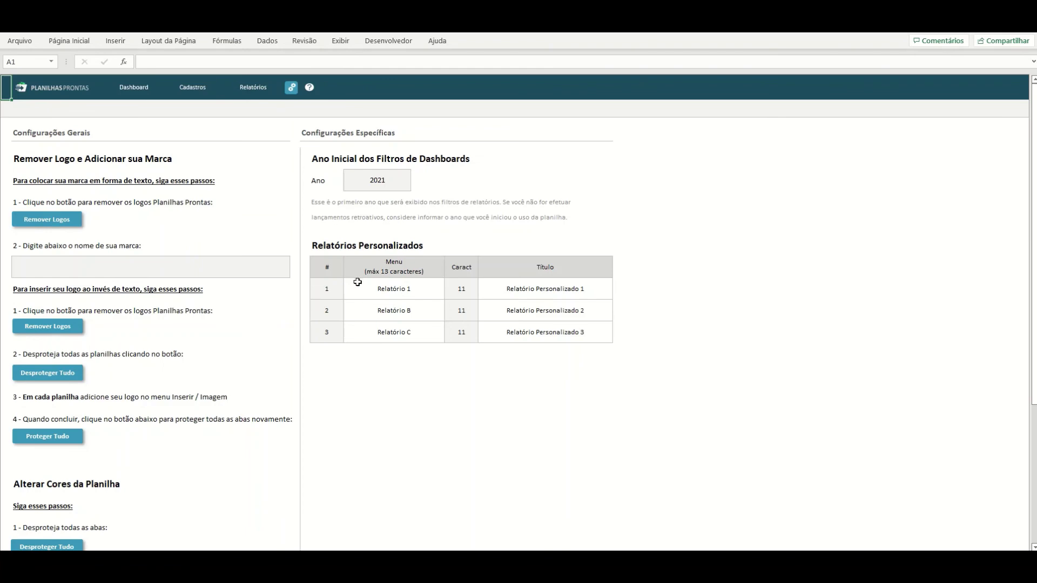
{"action": "left_click_drag", "start_coordinate": [357, 282], "coordinate": [359, 326]}
{"action": "left_click", "coordinate": [521, 295]}
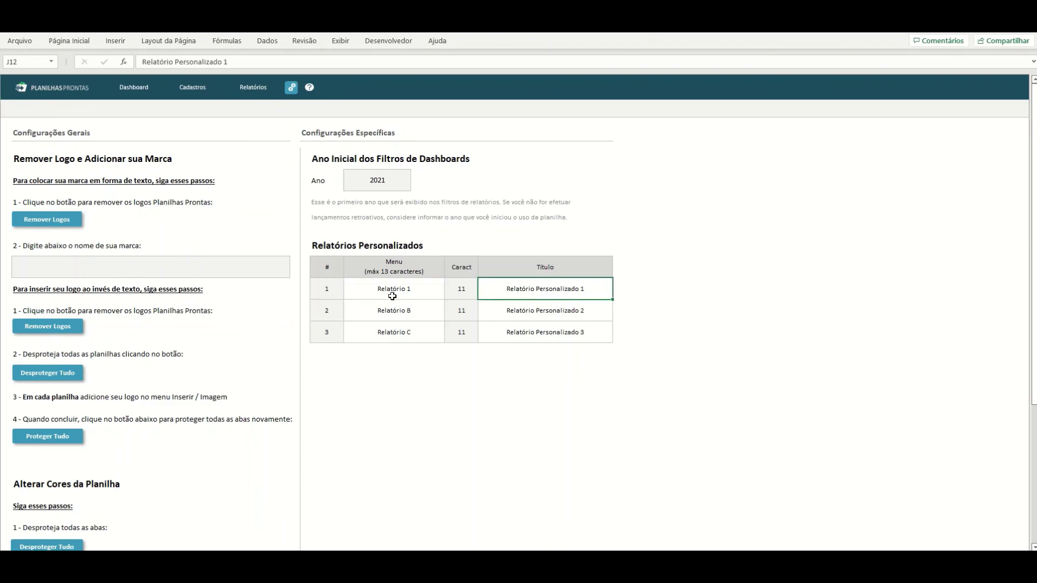
{"action": "left_click", "coordinate": [410, 271]}
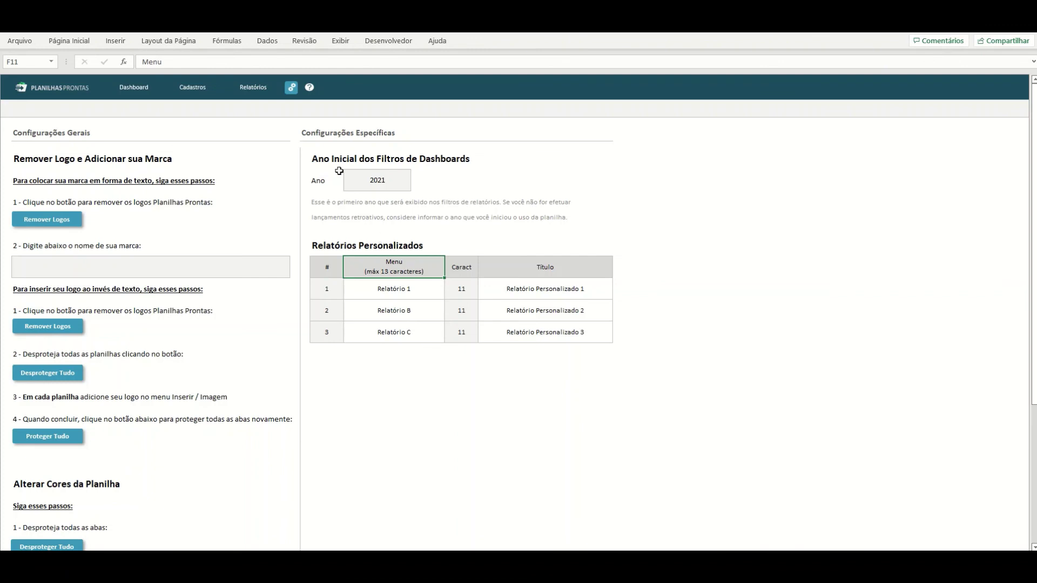
{"action": "left_click", "coordinate": [373, 187]}
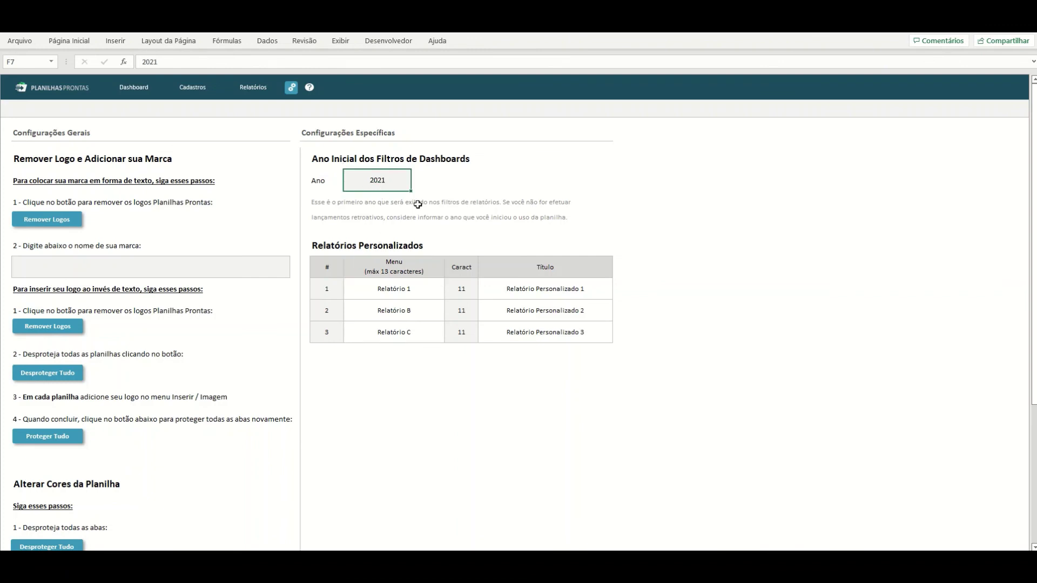
Check the years offered by the dashboard's Ano filter and return to the initial year setting
{"action": "left_click", "coordinate": [141, 91]}
{"action": "left_click", "coordinate": [111, 147]}
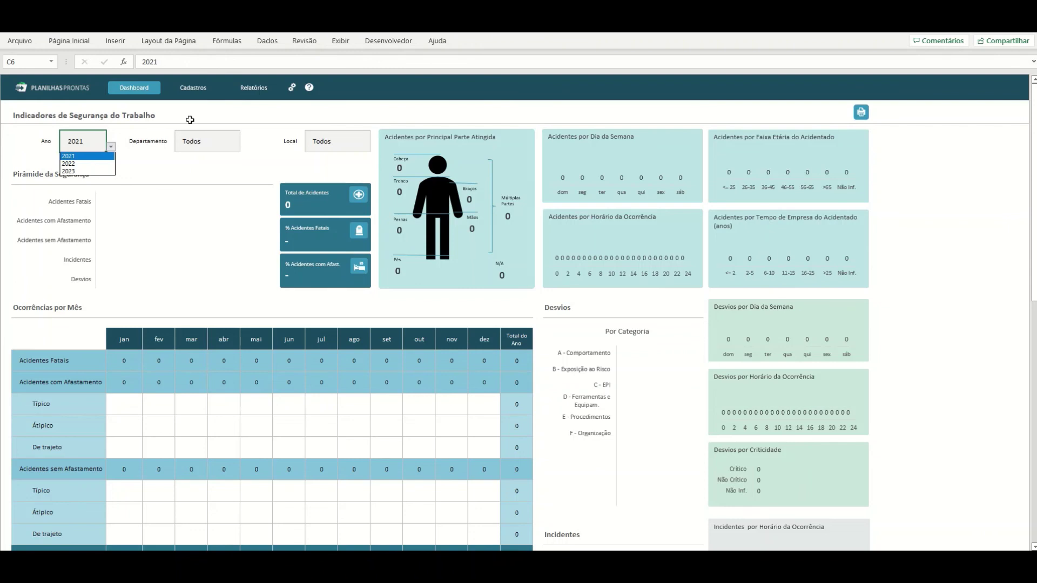
{"action": "left_click", "coordinate": [285, 96]}
{"action": "left_click", "coordinate": [289, 89]}
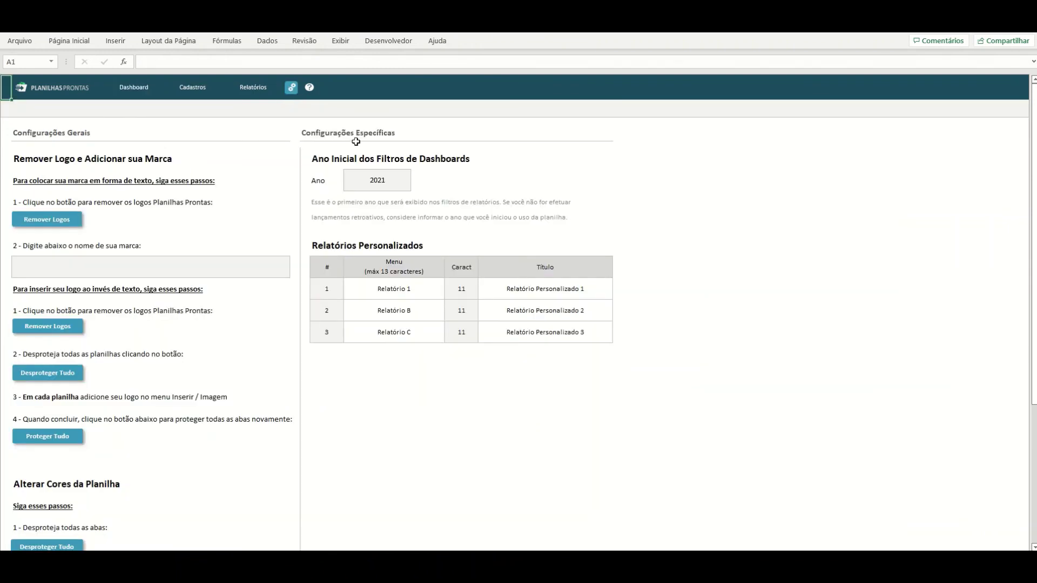
{"action": "left_click", "coordinate": [375, 179]}
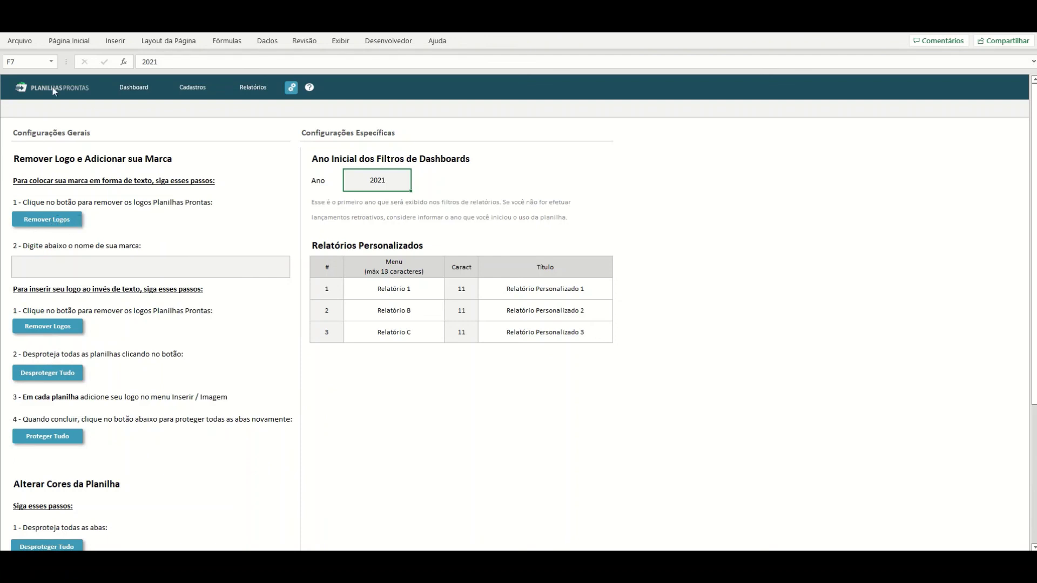
Enter NOME DA MARCA as the brand name in the general settings, and clear it again
{"action": "left_click", "coordinate": [81, 264]}
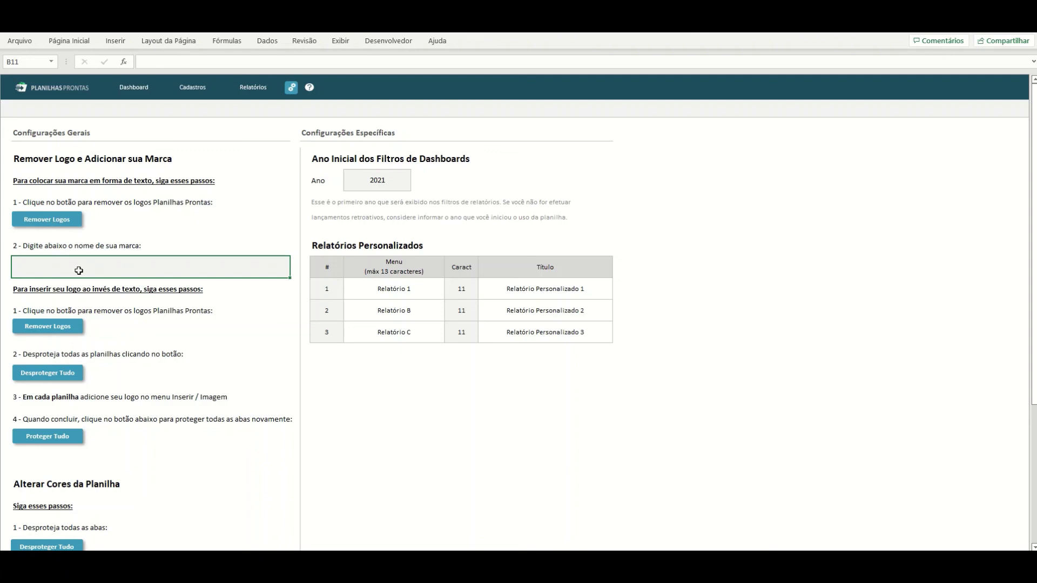
{"action": "type", "text": "NOME DA MARCA"}
{"action": "key", "text": "Return"}
{"action": "key", "text": "Up"}
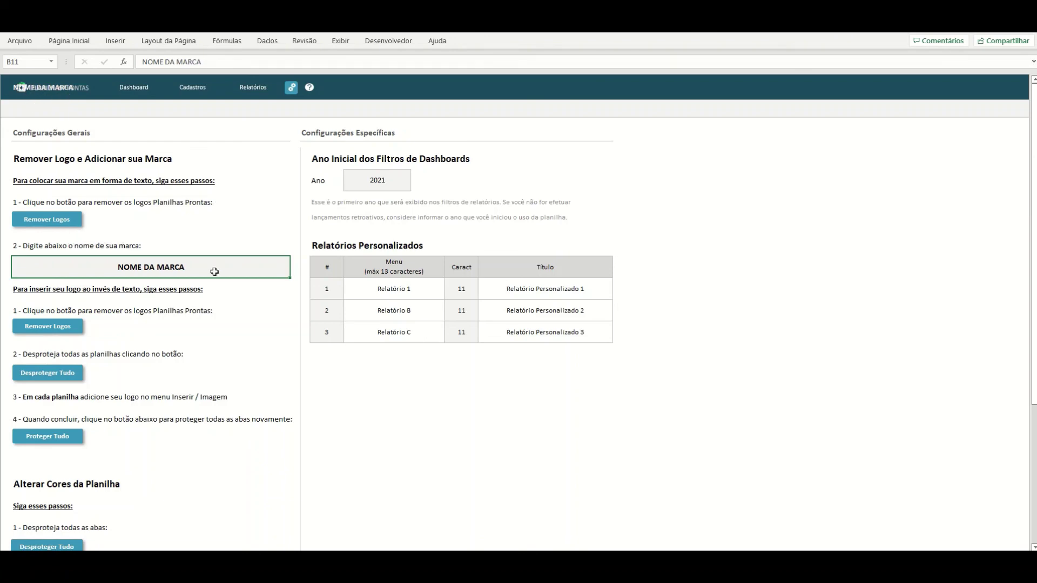
{"action": "key", "text": "Delete"}
Examine the general settings for logo, sheet protection, colours and headings, with a brief look back at the dashboard
{"action": "scroll", "coordinate": [231, 278], "scroll_direction": "down", "scroll_amount": 4}
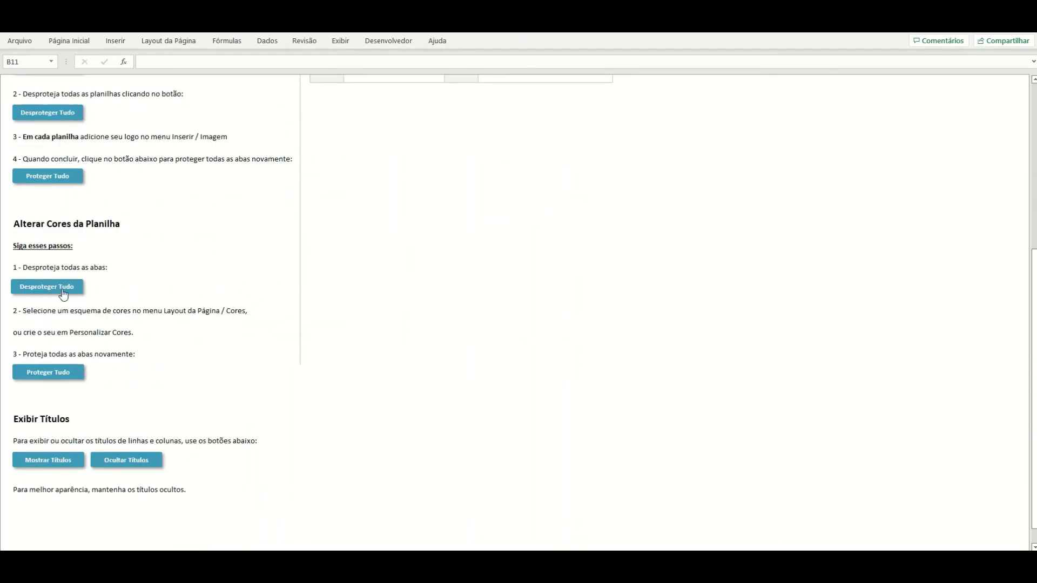
{"action": "scroll", "coordinate": [227, 351], "scroll_direction": "up", "scroll_amount": 2}
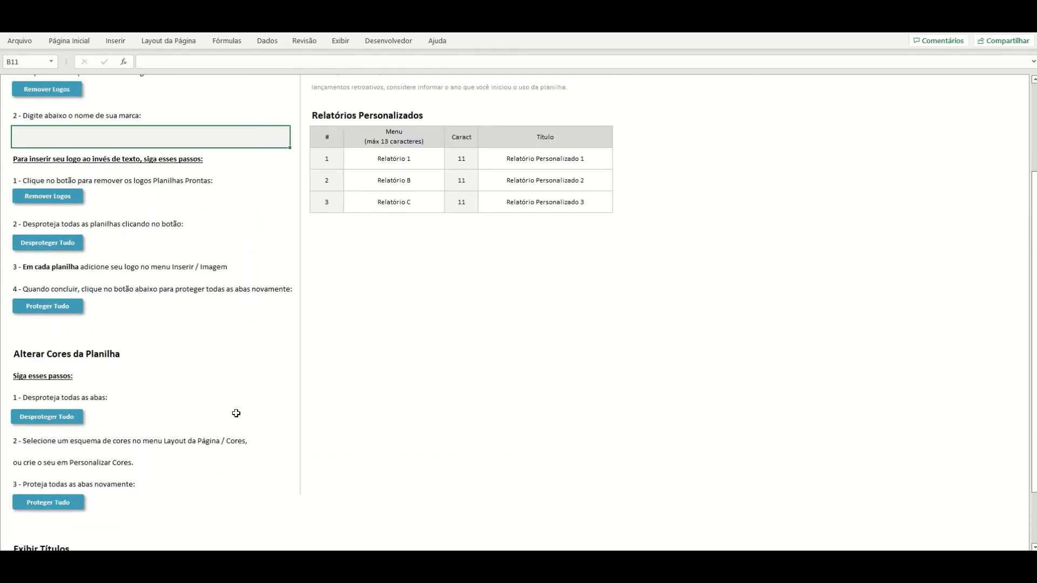
{"action": "scroll", "coordinate": [237, 413], "scroll_direction": "up", "scroll_amount": 2}
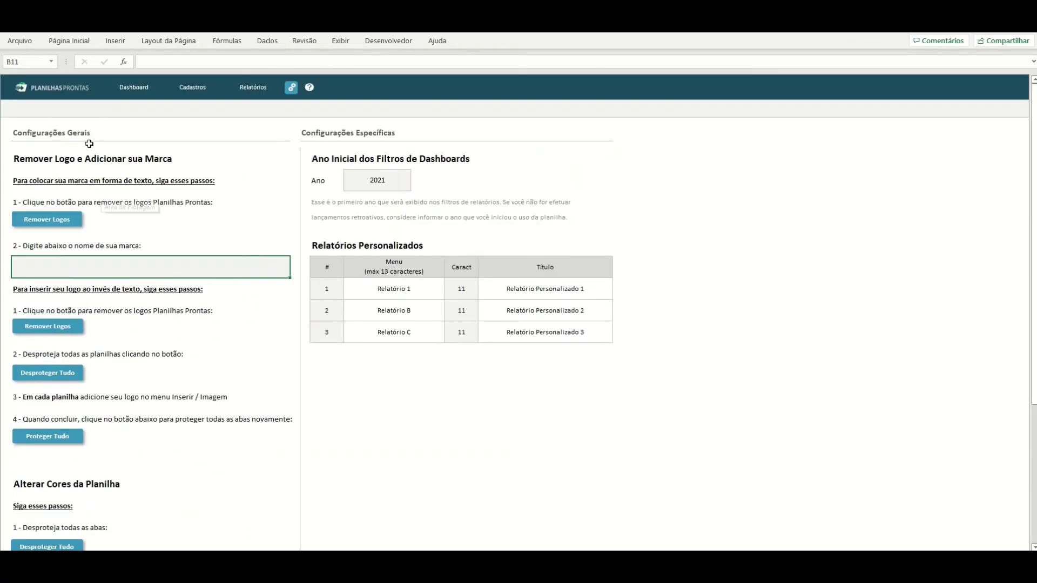
{"action": "left_click", "coordinate": [133, 87]}
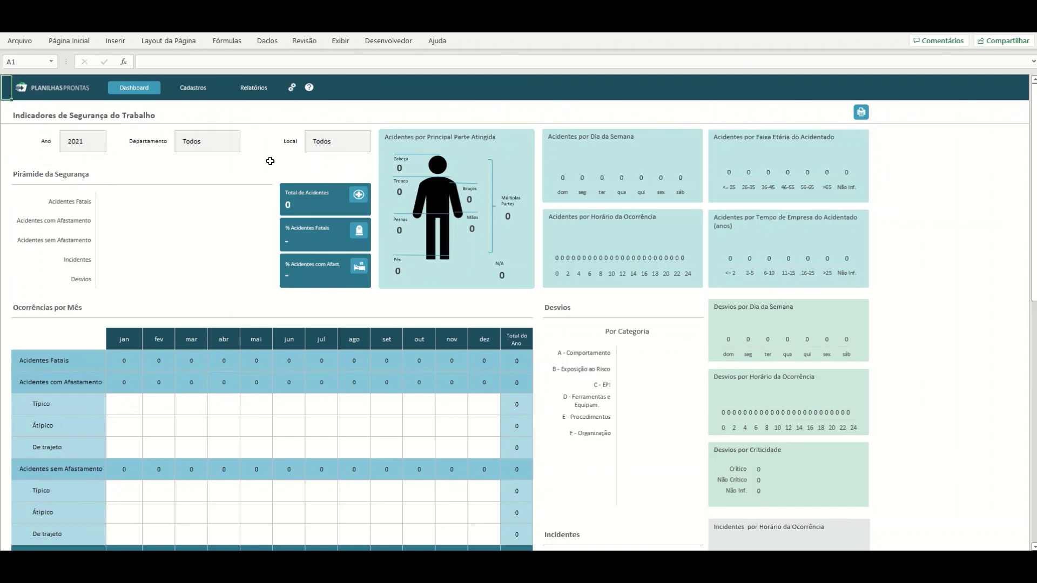
{"action": "left_click", "coordinate": [292, 87]}
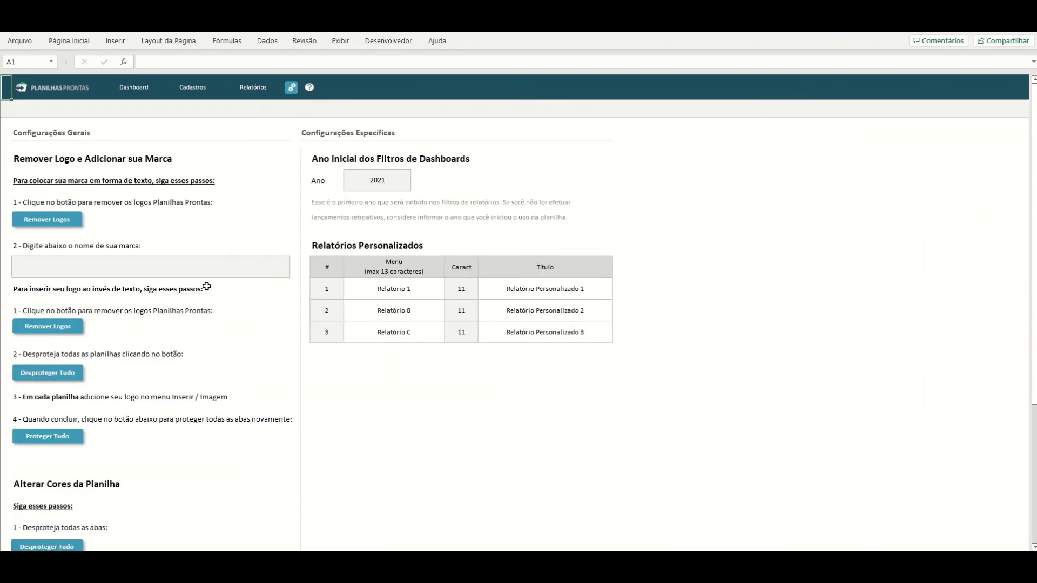
{"action": "scroll", "coordinate": [211, 288], "scroll_direction": "down", "scroll_amount": 3}
{"action": "scroll", "coordinate": [211, 288], "scroll_direction": "down", "scroll_amount": 2}
{"action": "scroll", "coordinate": [162, 364], "scroll_direction": "up", "scroll_amount": 5}
Show the row and column headings from the Exibir Títulos settings, and hide them again
{"action": "scroll", "coordinate": [155, 407], "scroll_direction": "down", "scroll_amount": 5}
{"action": "left_click", "coordinate": [90, 407]}
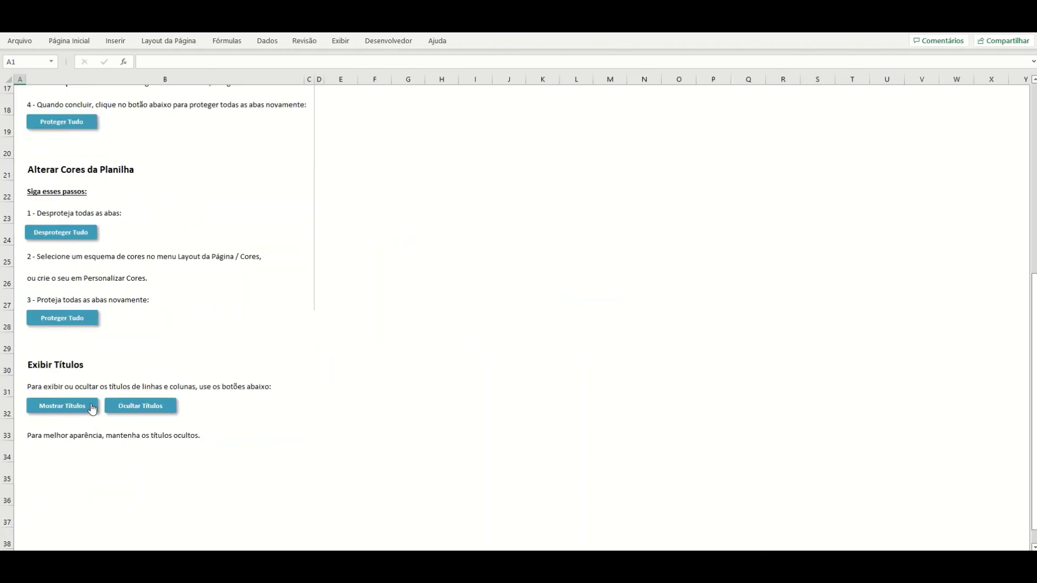
{"action": "scroll", "coordinate": [147, 256], "scroll_direction": "up", "scroll_amount": 3}
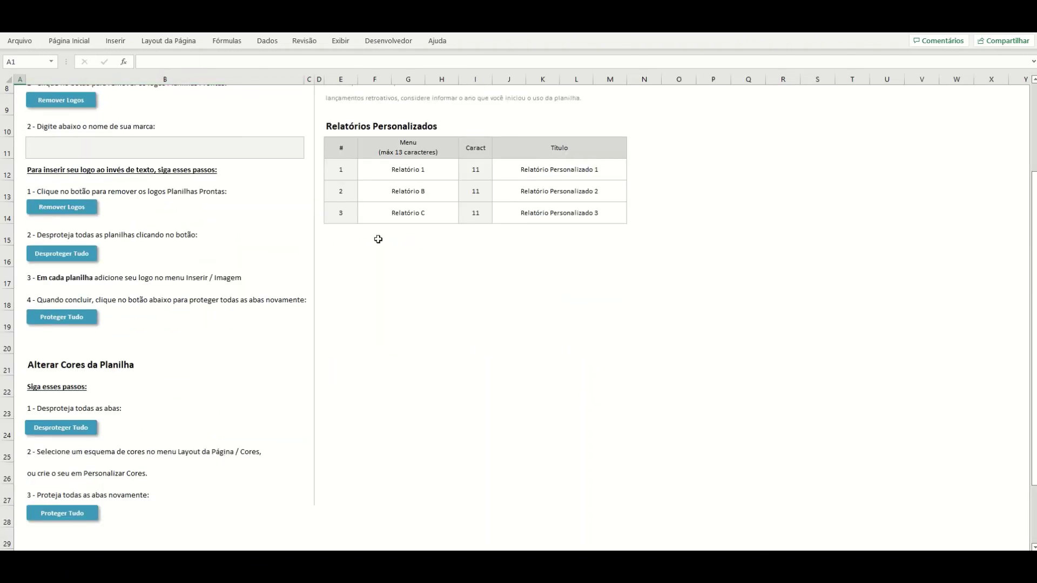
{"action": "scroll", "coordinate": [155, 202], "scroll_direction": "down", "scroll_amount": 3}
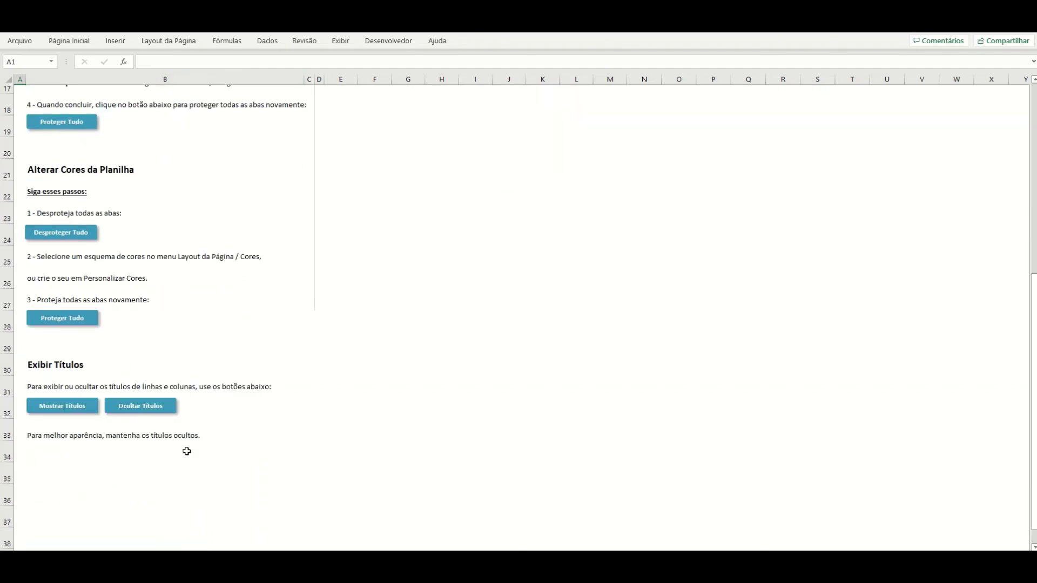
{"action": "left_click", "coordinate": [161, 406]}
Look over the remaining settings and open the Orientações e Suporte page
{"action": "scroll", "coordinate": [213, 419], "scroll_direction": "up", "scroll_amount": 2}
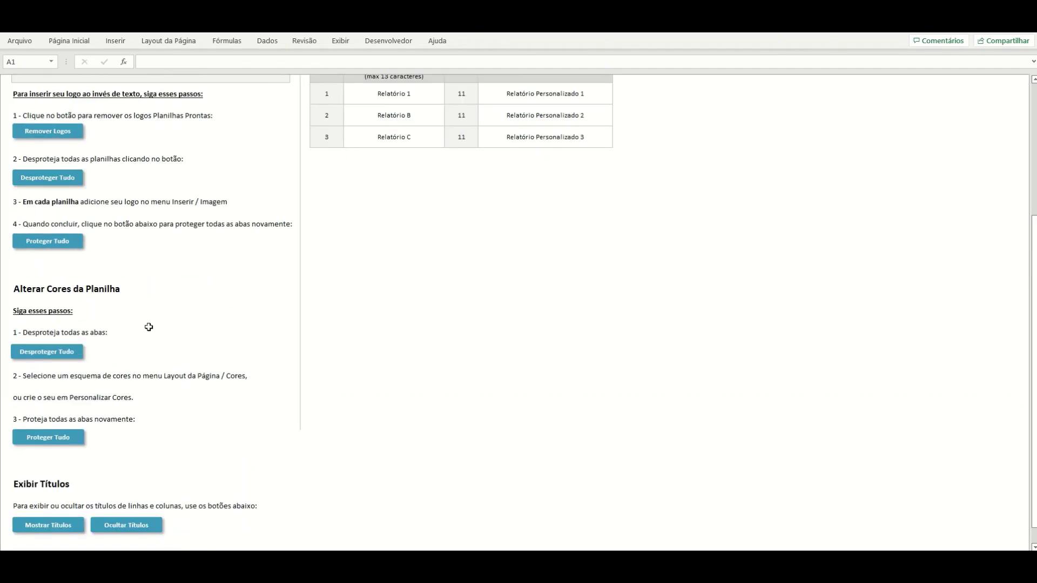
{"action": "scroll", "coordinate": [156, 331], "scroll_direction": "down", "scroll_amount": 2}
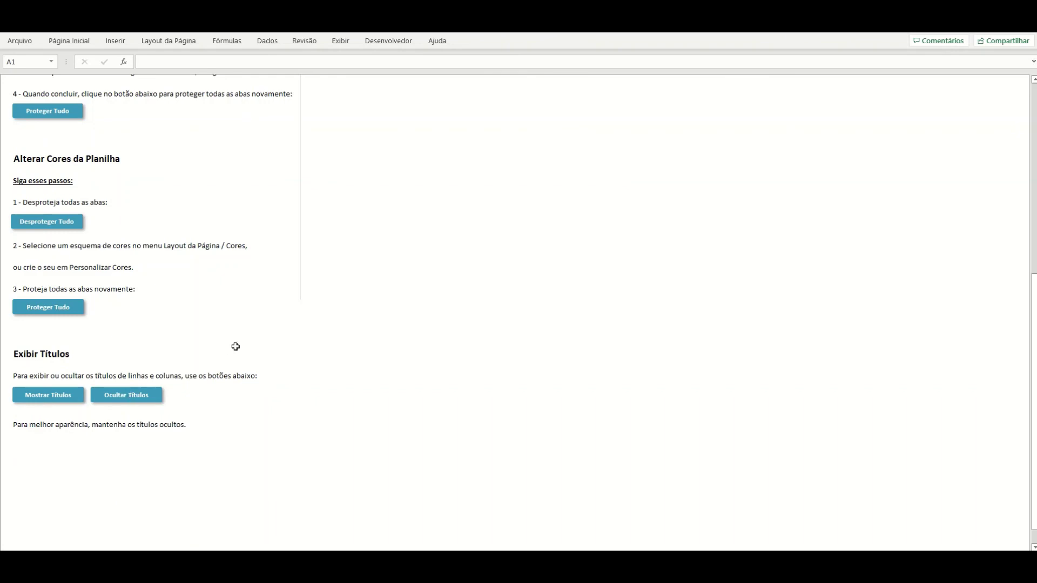
{"action": "scroll", "coordinate": [120, 337], "scroll_direction": "up", "scroll_amount": 5}
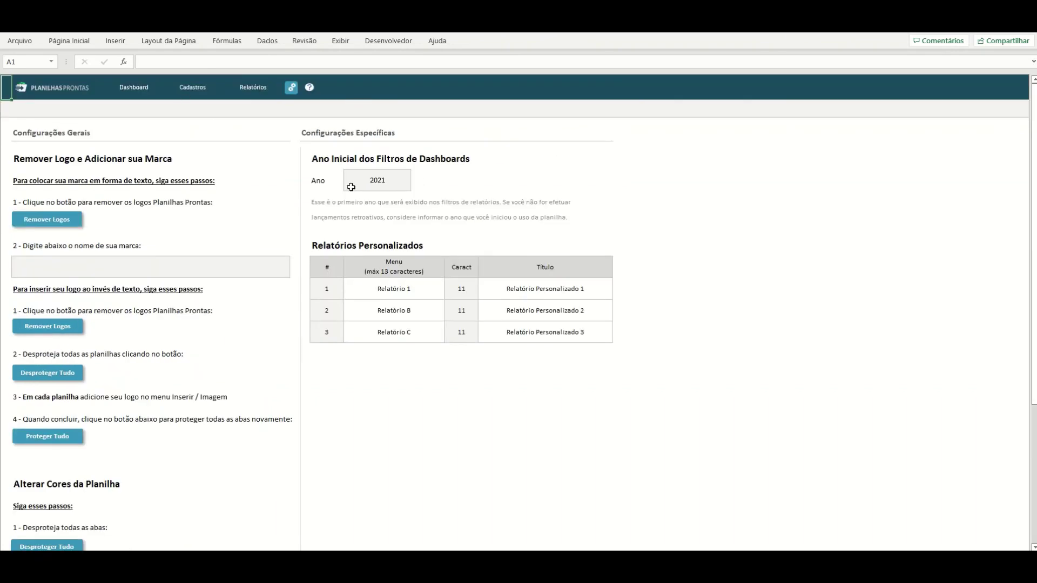
{"action": "left_click", "coordinate": [310, 87]}
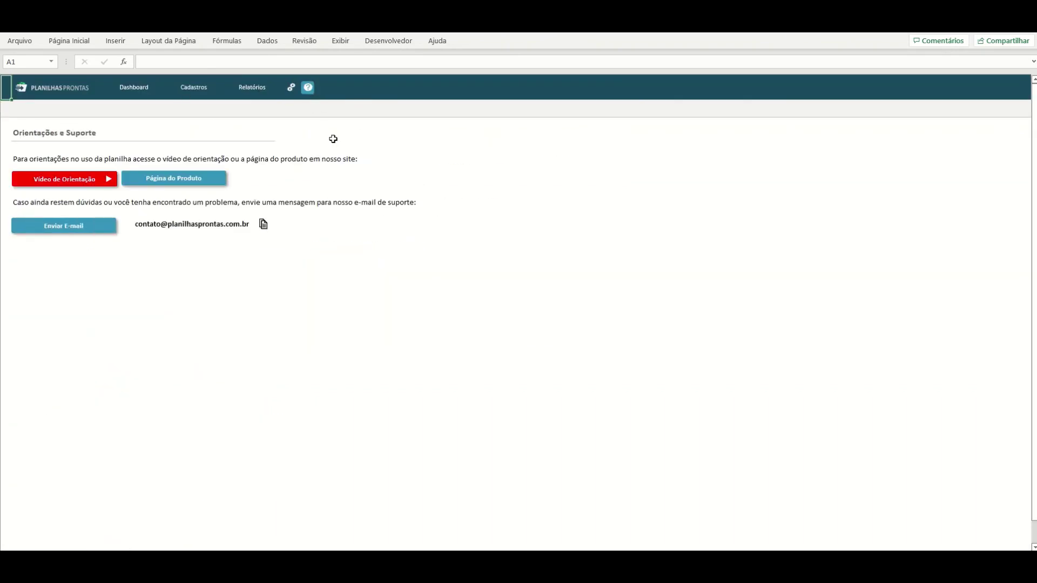